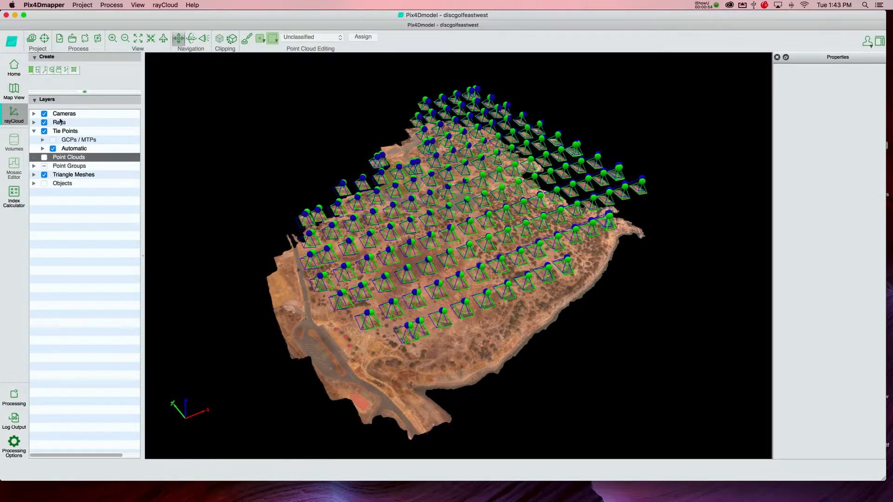
# - Hide the cameras, rays and tie points so only the triangle mesh is displayed
pyautogui.click(44, 114)
pyautogui.click(44, 122)
pyautogui.click(44, 131)
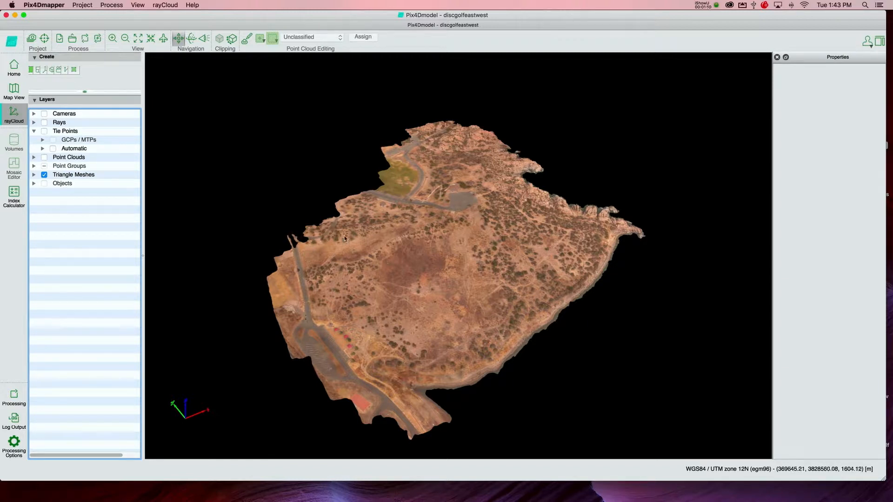
pyautogui.click(342, 338)
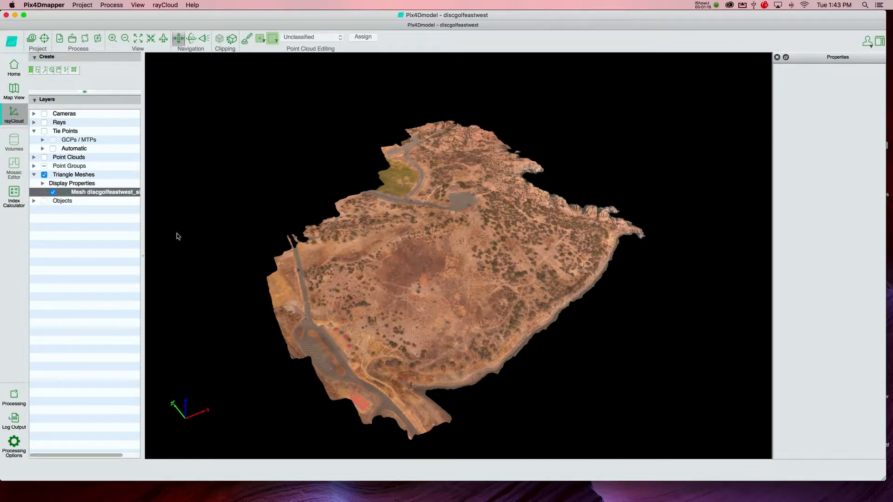
pyautogui.click(34, 174)
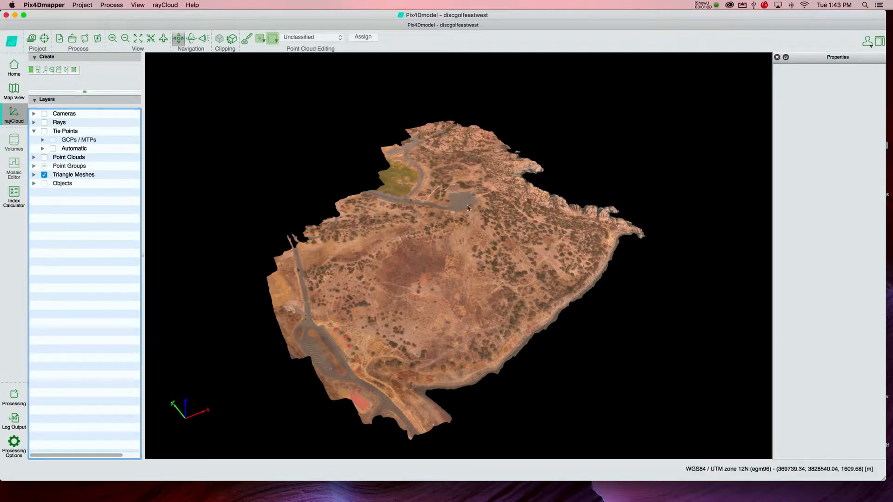
# - Examine the mesh around the lower parking lot and the red-roofed shelters beside it
pyautogui.scroll(3, 329, 371)
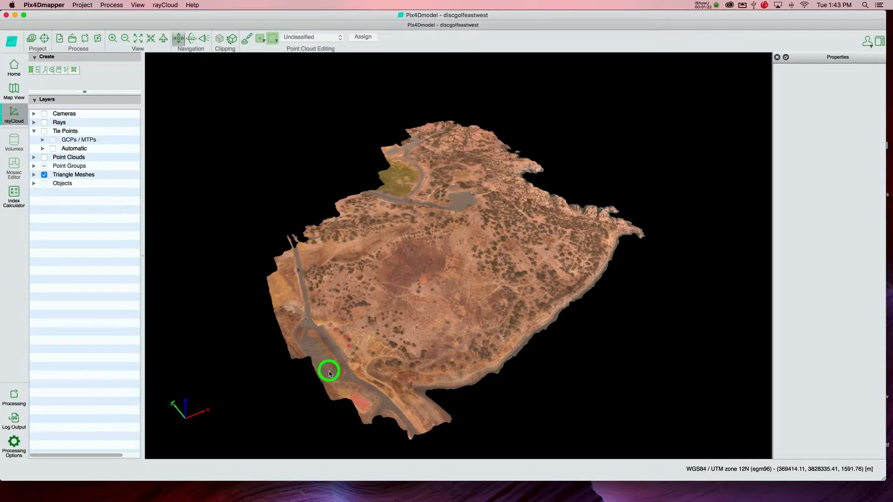
pyautogui.scroll(5, 320, 289)
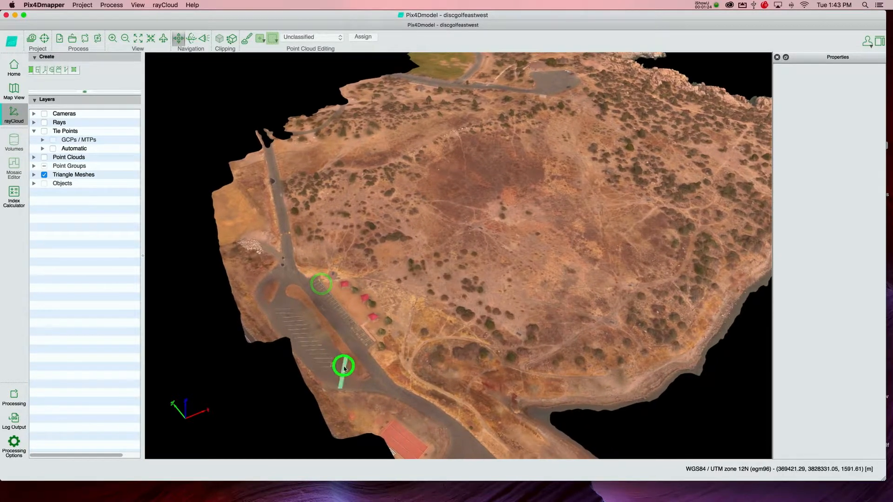
pyautogui.scroll(3, 344, 353)
pyautogui.scroll(5, 344, 345)
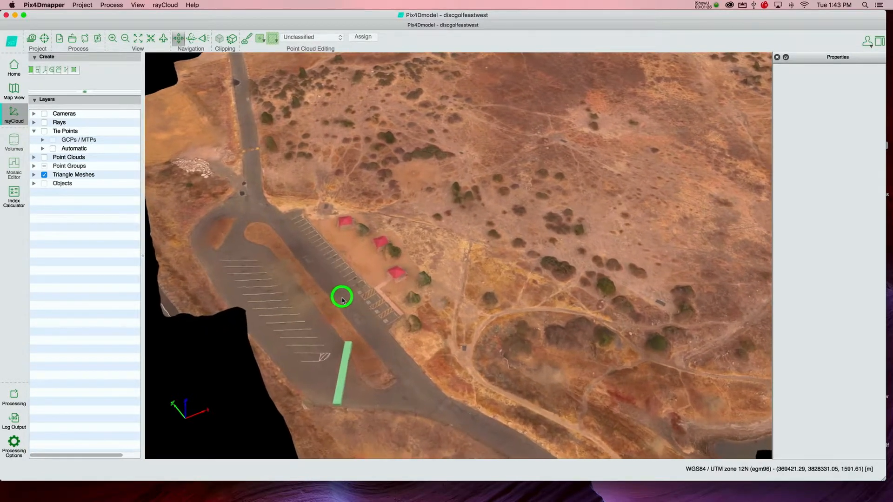
pyautogui.scroll(2, 344, 287)
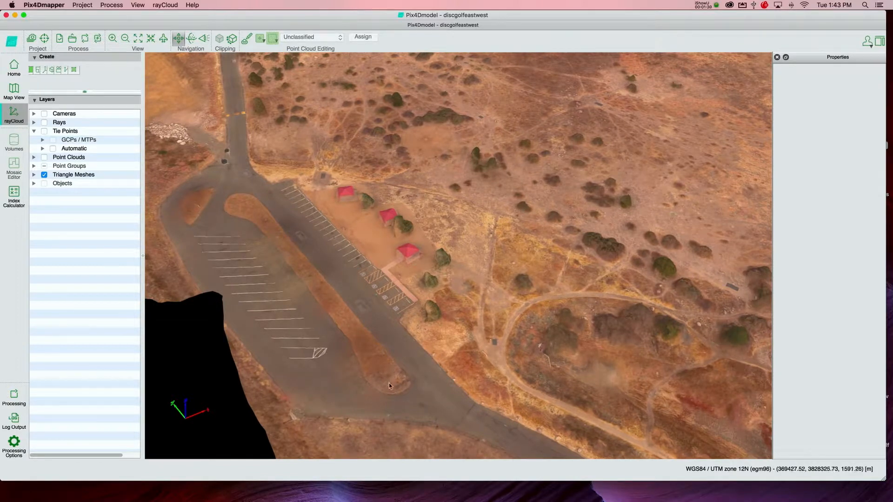
pyautogui.scroll(-5, 484, 439)
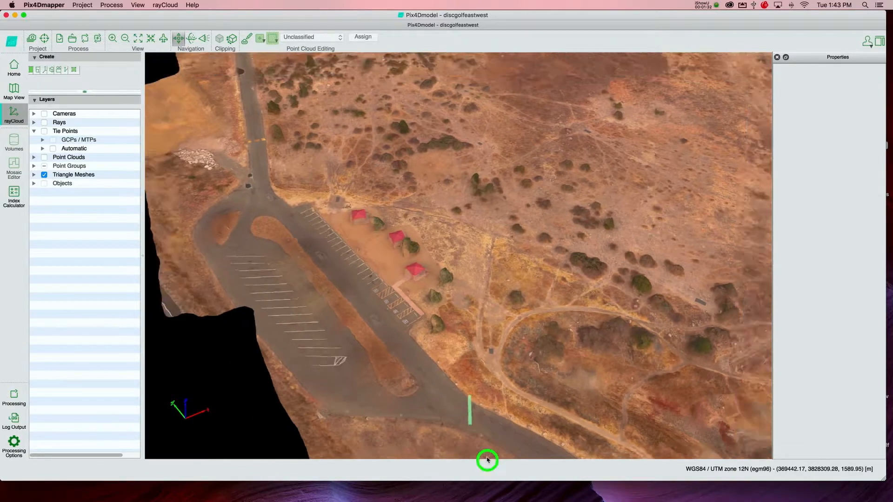
pyautogui.scroll(-5, 517, 425)
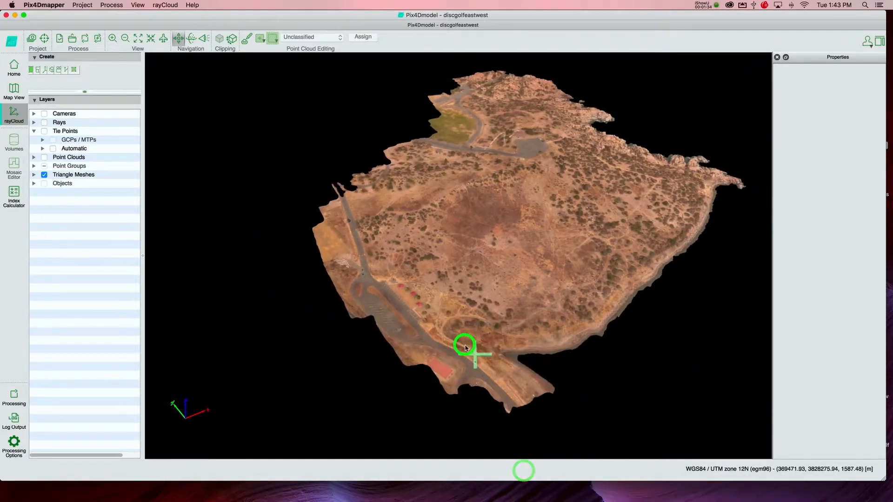
pyautogui.scroll(3, 400, 299)
pyautogui.moveTo(433, 383); pyautogui.dragTo(435, 391)
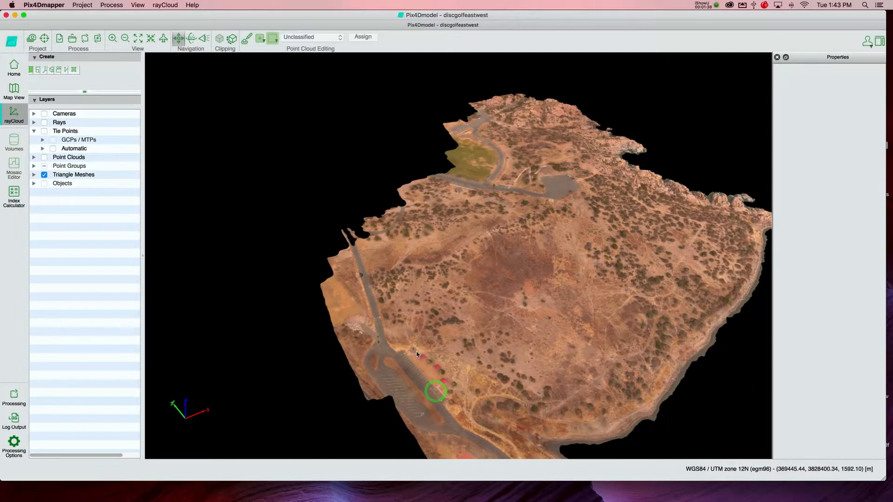
pyautogui.moveTo(428, 366); pyautogui.dragTo(434, 243, button='right')
pyautogui.moveTo(401, 358); pyautogui.dragTo(411, 281, button='right')
pyautogui.click(374, 284)
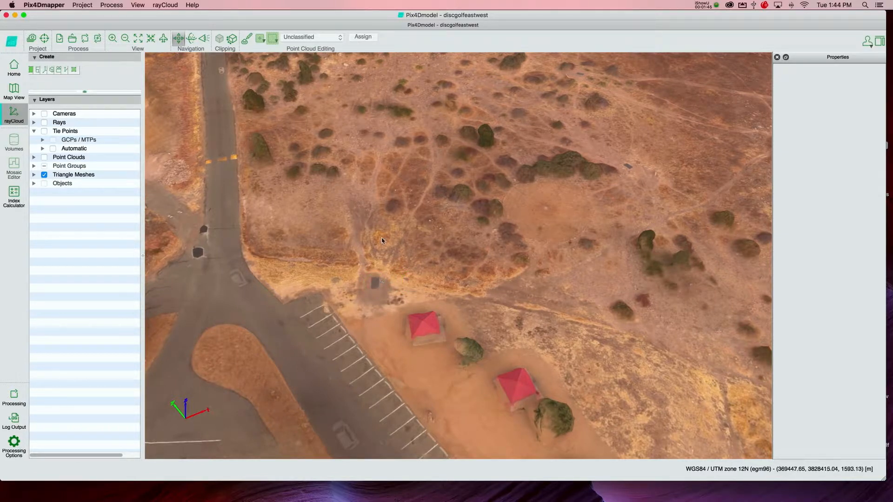
# - Inspect the mesh detail from the shelters across the brushy terrain to the upper parking lot
pyautogui.moveTo(393, 177); pyautogui.dragTo(396, 357)
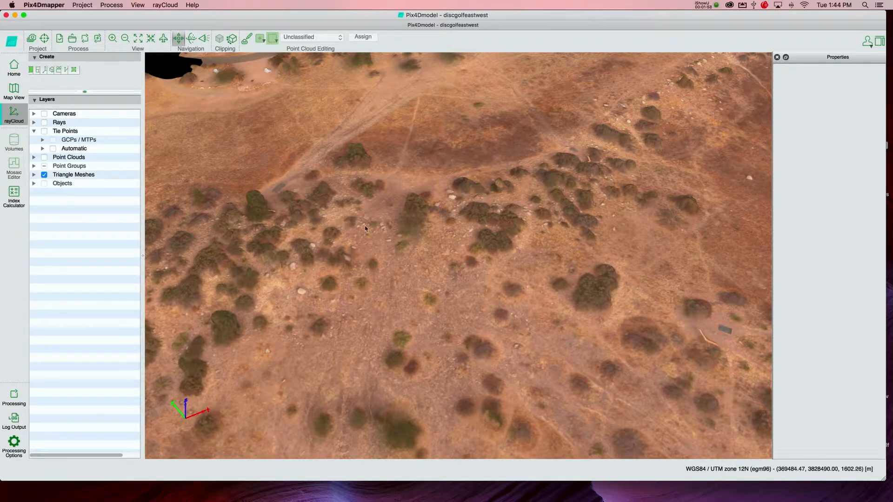
pyautogui.moveTo(342, 209); pyautogui.dragTo(416, 338)
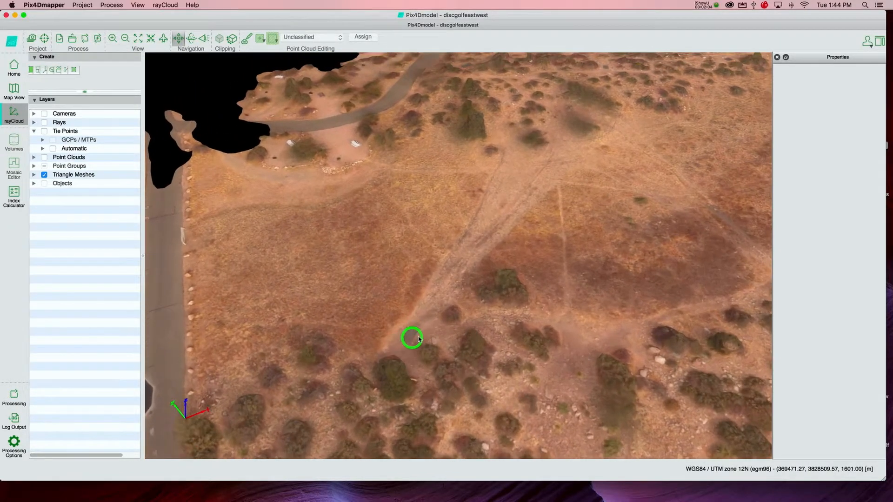
pyautogui.moveTo(560, 167); pyautogui.dragTo(507, 295)
pyautogui.moveTo(518, 189); pyautogui.dragTo(504, 243)
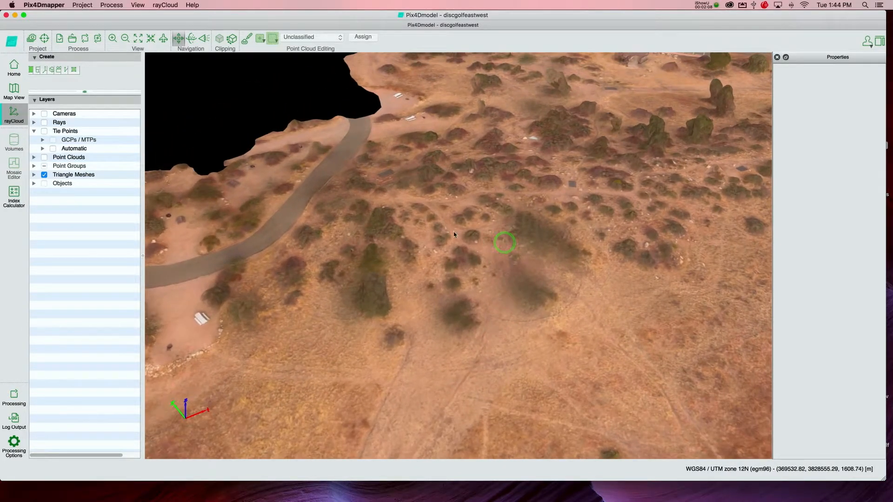
pyautogui.moveTo(385, 173); pyautogui.dragTo(502, 266)
pyautogui.moveTo(653, 276); pyautogui.dragTo(505, 377)
pyautogui.moveTo(590, 252); pyautogui.dragTo(590, 252)
pyautogui.moveTo(590, 252); pyautogui.dragTo(587, 162, button='right')
pyautogui.moveTo(619, 225); pyautogui.dragTo(614, 200, button='right')
pyautogui.moveTo(578, 214)
pyautogui.mouseDown()
pyautogui.moveTo(580, 334)
pyautogui.moveTo(551, 334)
pyautogui.mouseUp()
pyautogui.moveTo(551, 333); pyautogui.dragTo(552, 301, button='right')
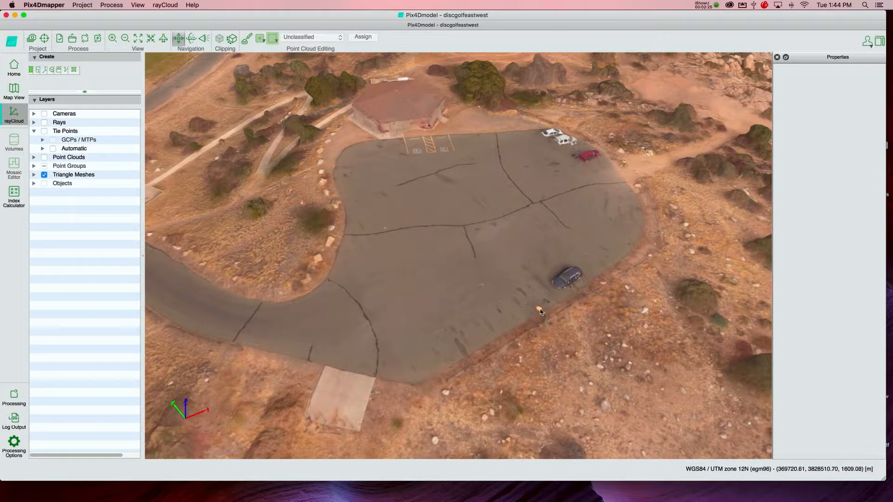
# - Look over the mesh's central field, rocky shoreline and overall extent
pyautogui.moveTo(418, 175)
pyautogui.mouseDown(button='right')
pyautogui.moveTo(419, 316)
pyautogui.moveTo(399, 205)
pyautogui.mouseUp(button='right')
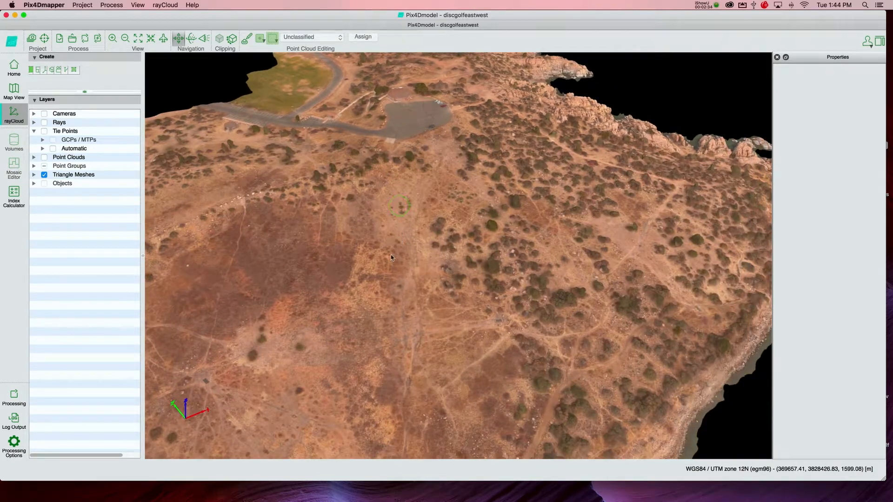
pyautogui.moveTo(373, 315); pyautogui.dragTo(366, 223)
pyautogui.moveTo(249, 333); pyautogui.dragTo(352, 427)
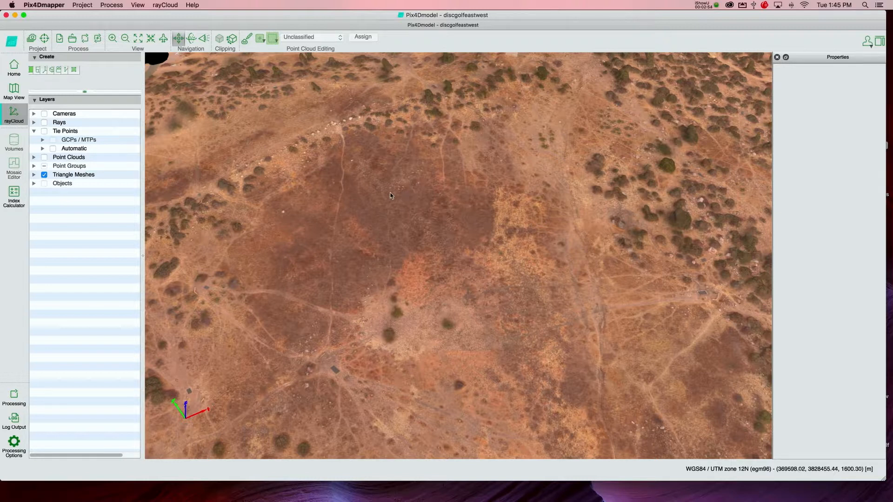
pyautogui.scroll(-10, 399, 222)
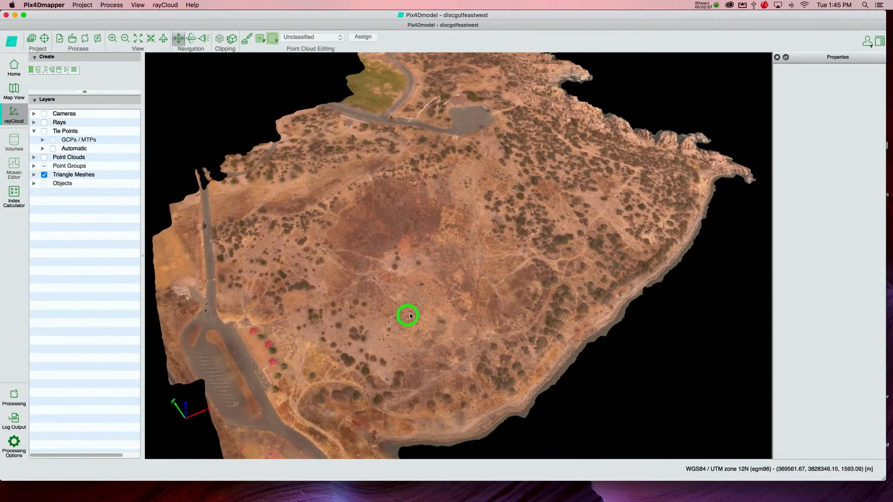
pyautogui.moveTo(361, 285); pyautogui.dragTo(387, 306)
pyautogui.moveTo(546, 101); pyautogui.dragTo(449, 159)
pyautogui.moveTo(590, 334); pyautogui.dragTo(524, 255)
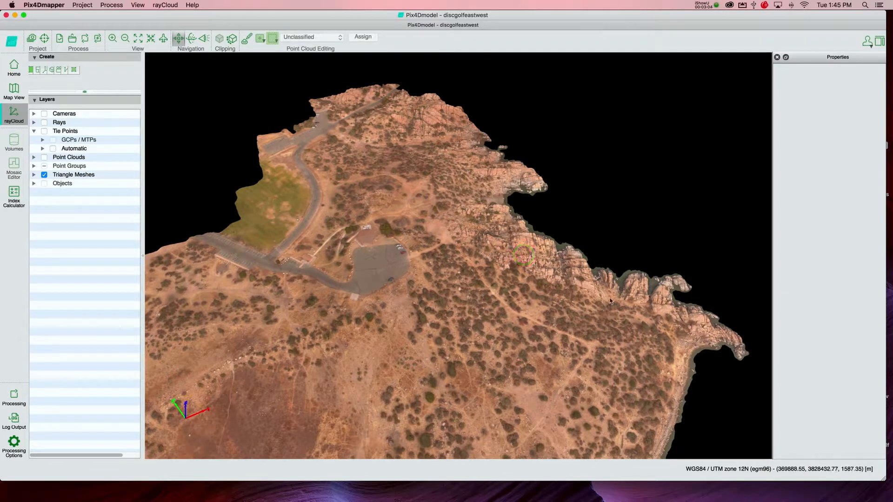
pyautogui.click(431, 323)
pyautogui.moveTo(431, 323); pyautogui.dragTo(451, 169)
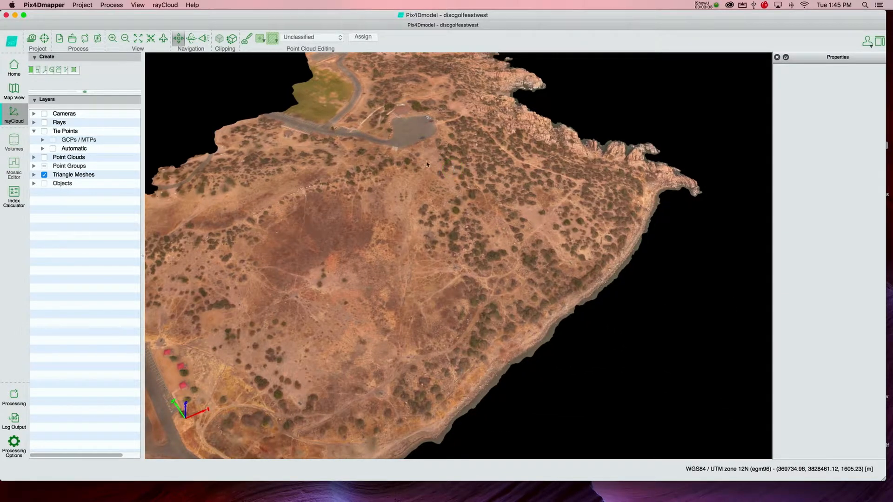
# - Close the discgolfeastwest project window and relaunch Pix4Dmapper from the applications
pyautogui.click(6, 16)
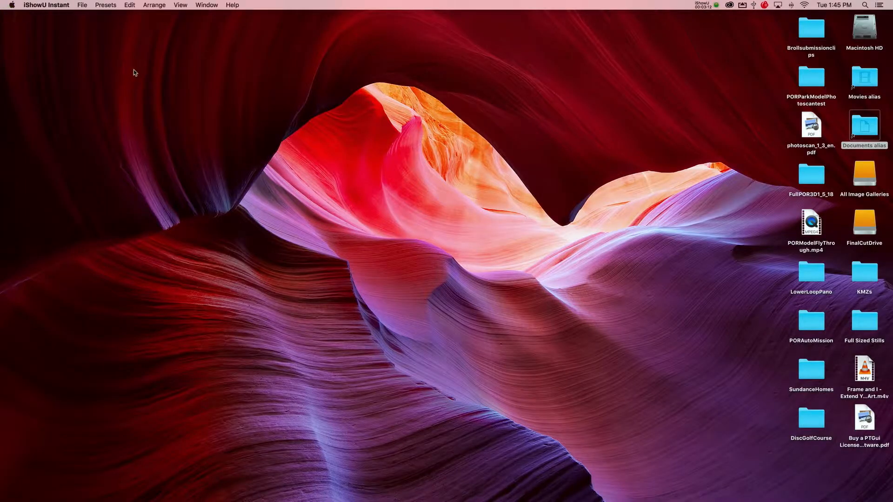
pyautogui.moveTo(765, 497)
pyautogui.click(736, 492)
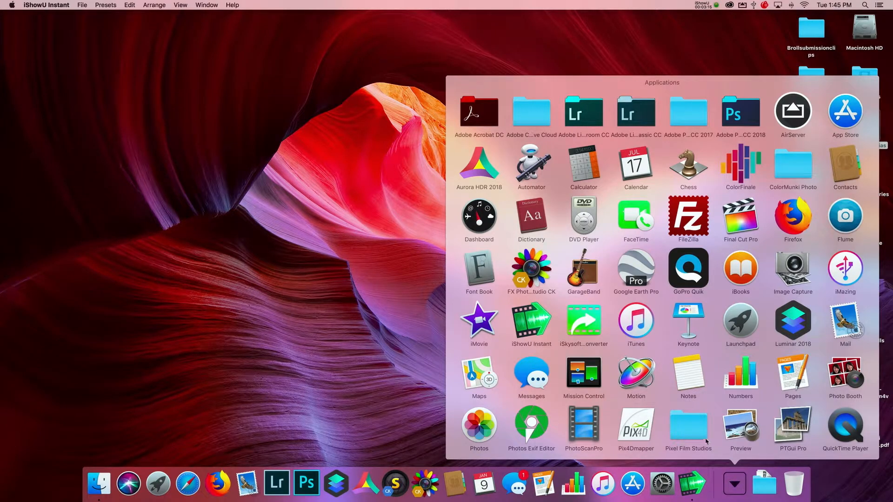
pyautogui.click(633, 425)
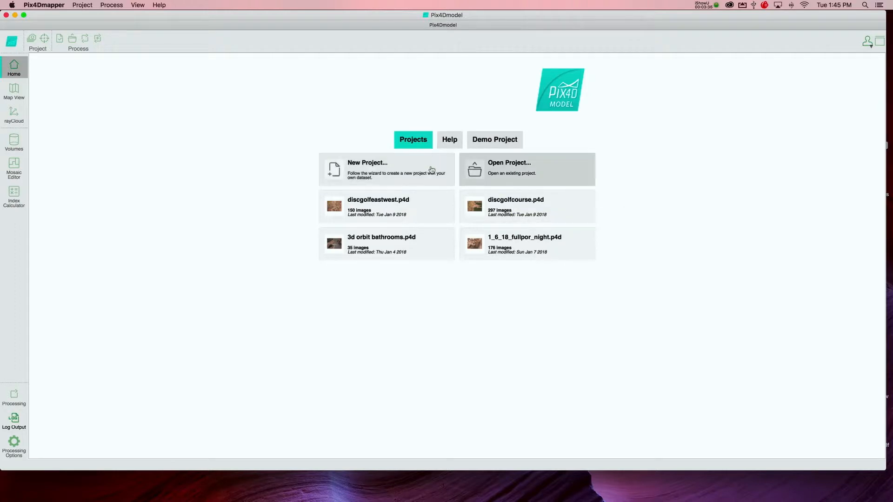
# - Start a new project named DiscGolfDem and continue to the image selection
pyautogui.click(372, 168)
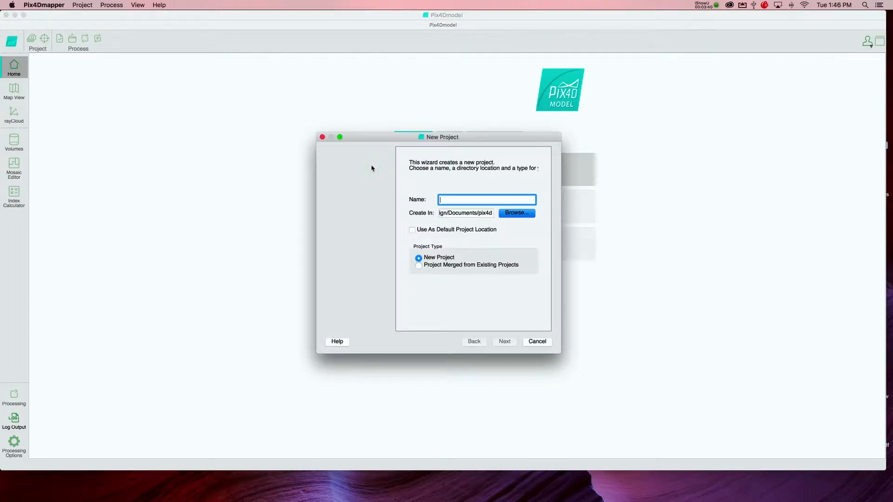
pyautogui.write('Disc')
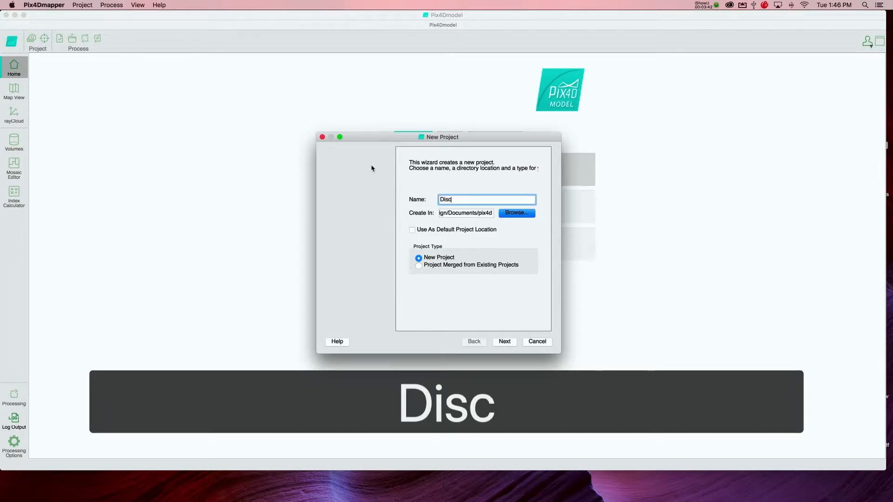
pyautogui.write('GolfDem')
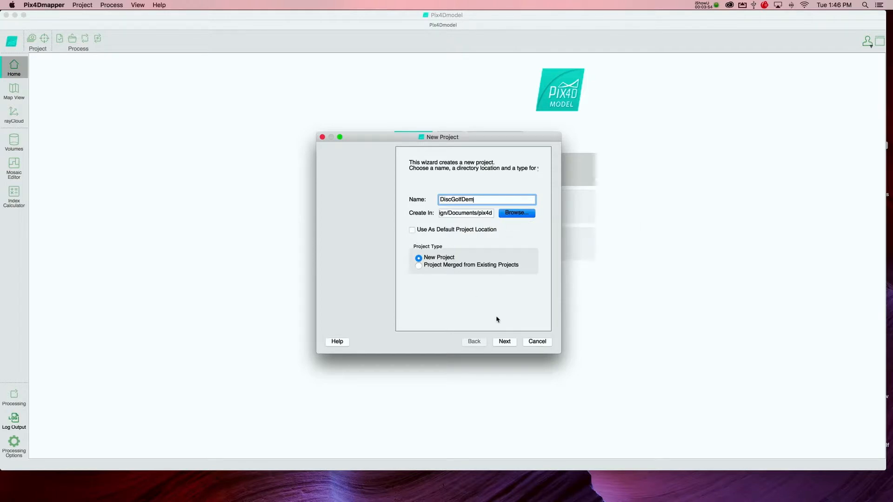
pyautogui.click(504, 344)
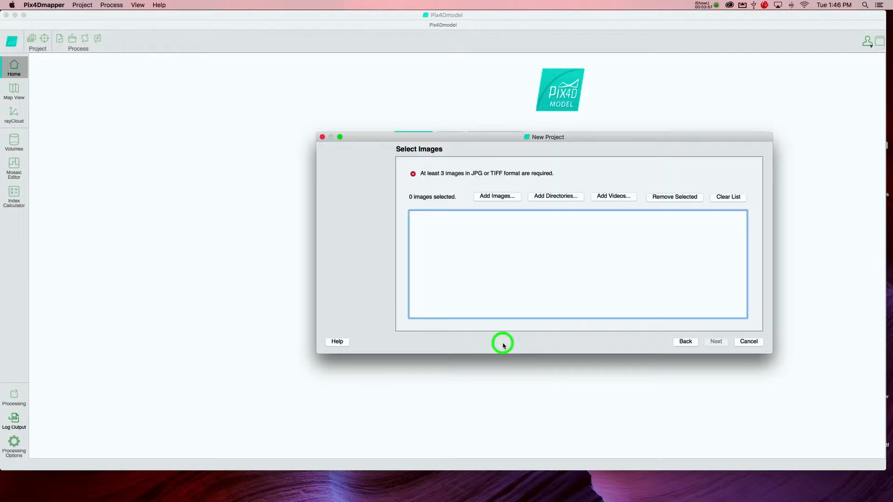
pyautogui.click(497, 197)
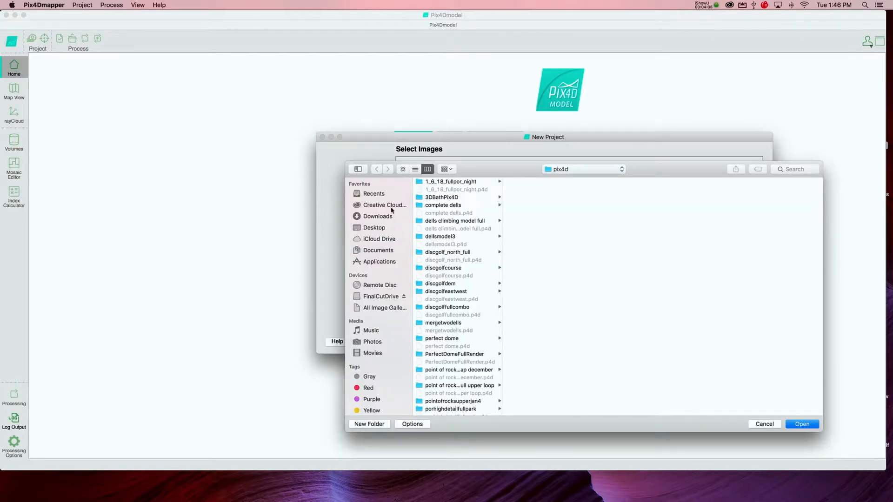
pyautogui.click(375, 228)
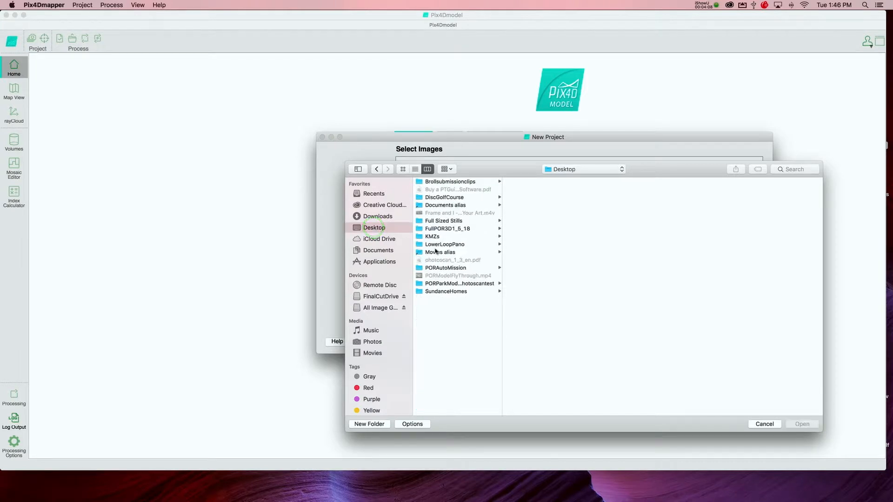
pyautogui.click(445, 197)
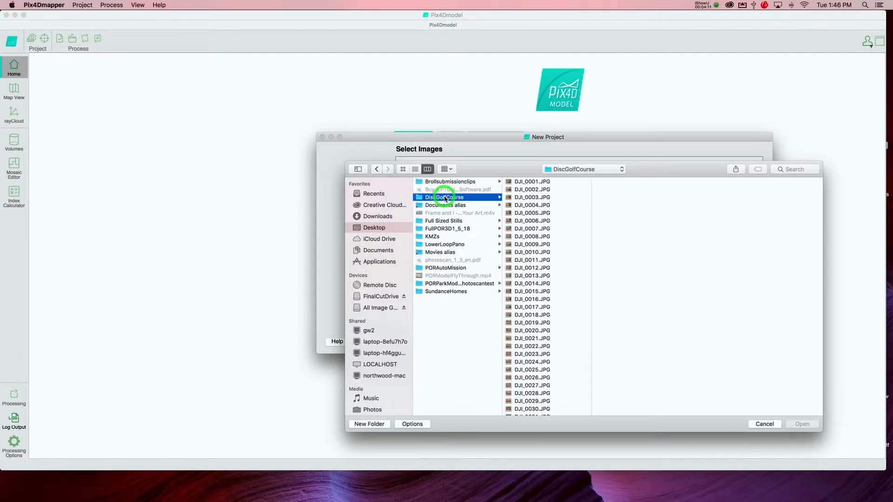
pyautogui.click(529, 182)
pyautogui.scroll(-10, 547, 261)
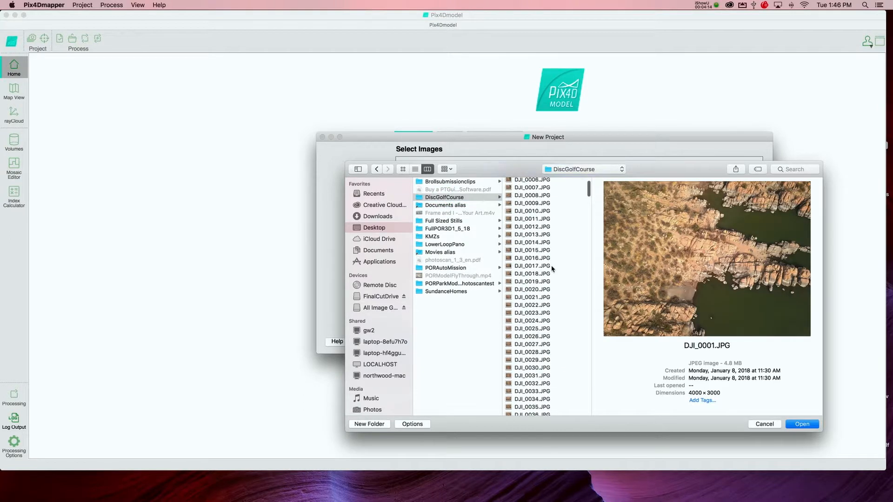
pyautogui.scroll(-20, 552, 269)
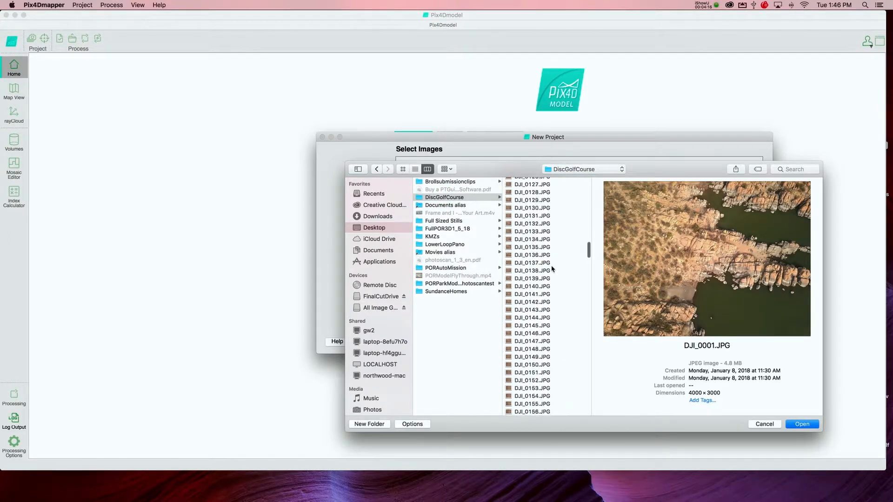
pyautogui.scroll(-2, 552, 269)
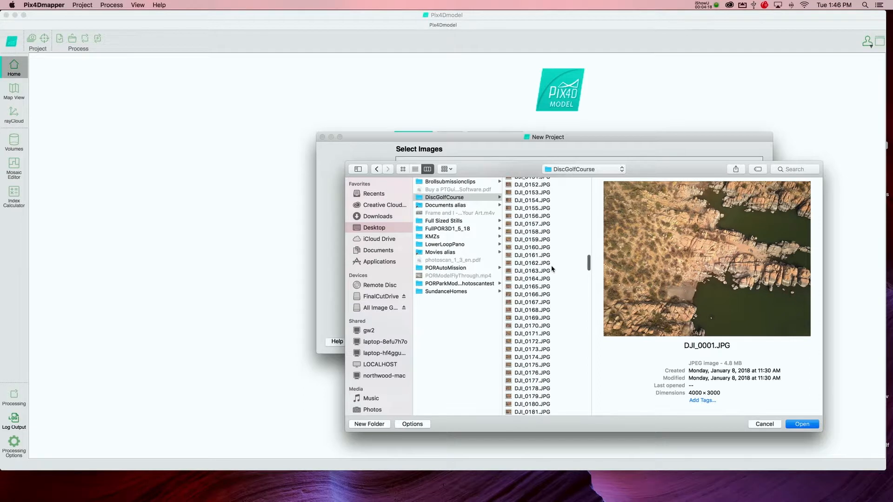
pyautogui.scroll(2, 552, 270)
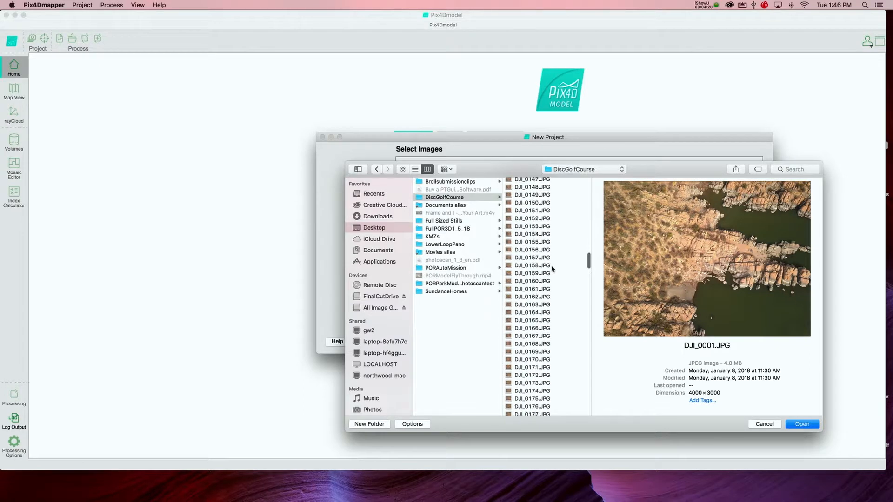
pyautogui.scroll(2, 557, 221)
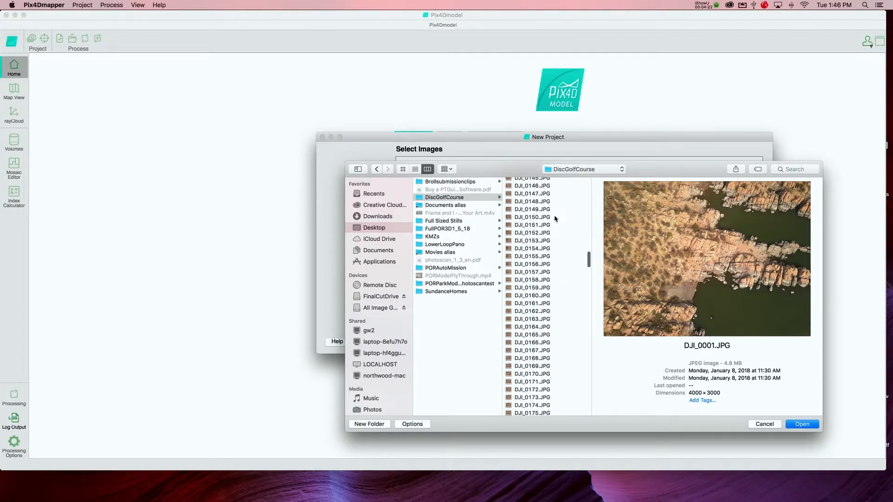
pyautogui.keyDown('shift'); pyautogui.click(544, 196); pyautogui.keyUp('shift')
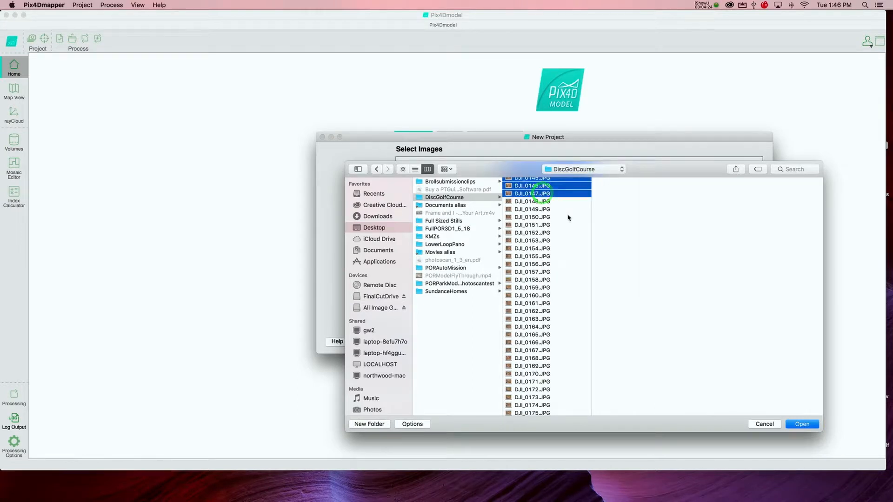
pyautogui.scroll(3, 568, 218)
pyautogui.scroll(1, 567, 214)
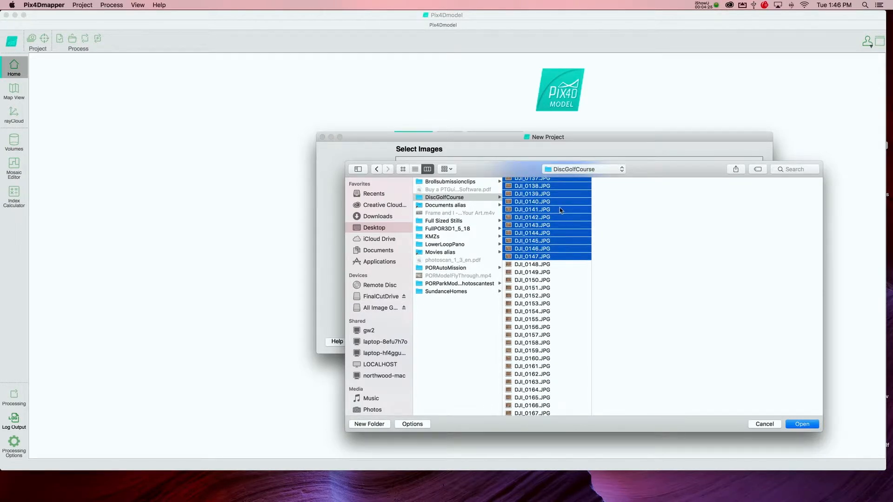
pyautogui.scroll(-15, 560, 208)
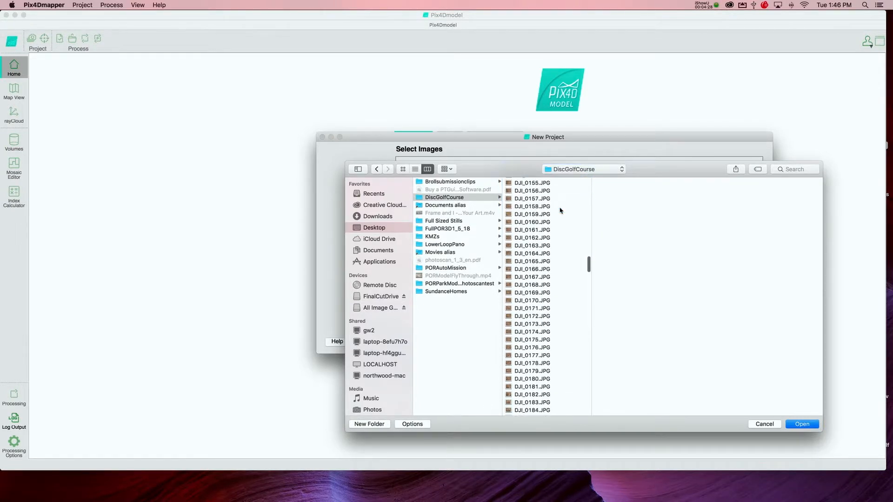
pyautogui.scroll(-15, 560, 210)
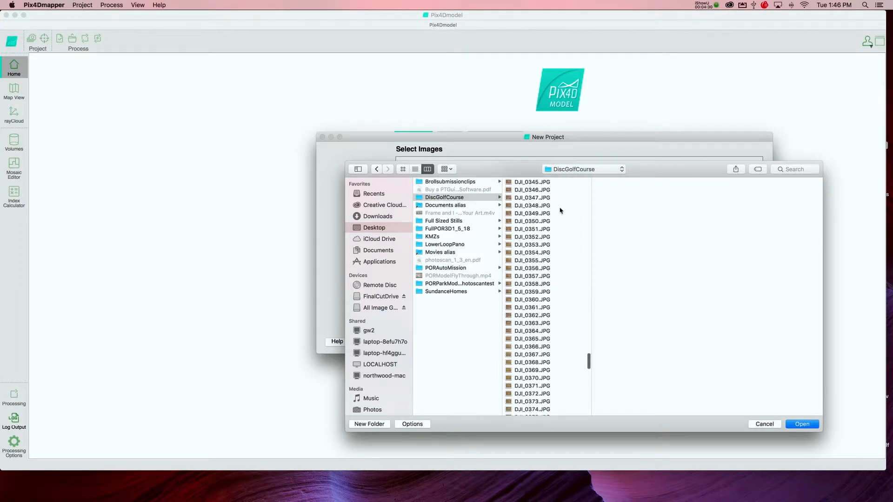
pyautogui.scroll(-10, 559, 211)
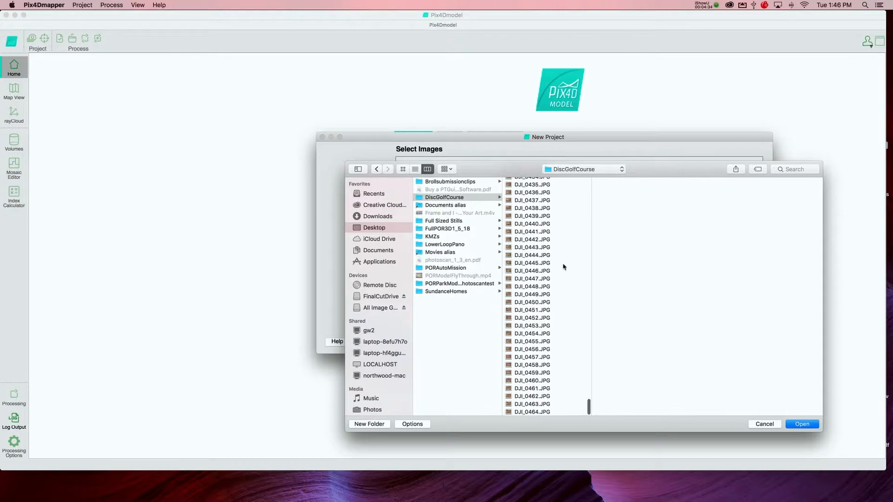
pyautogui.keyDown('shift'); pyautogui.click(536, 413); pyautogui.keyUp('shift')
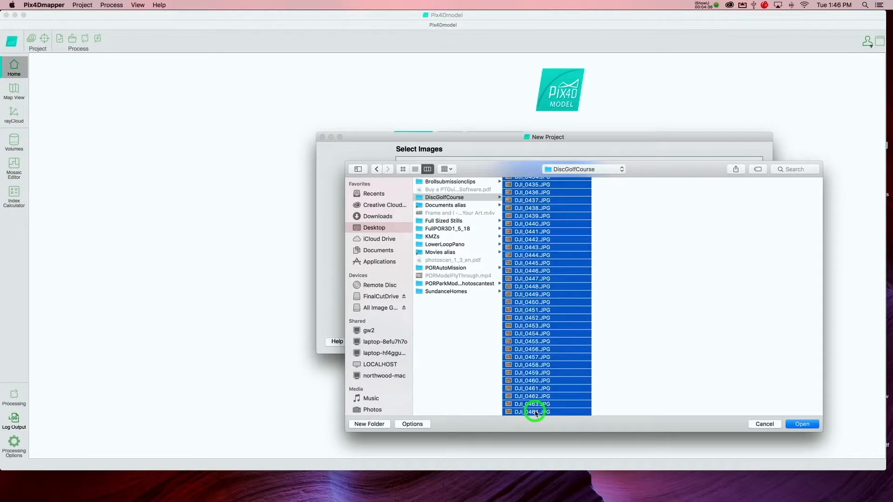
pyautogui.click(663, 335)
pyautogui.click(761, 425)
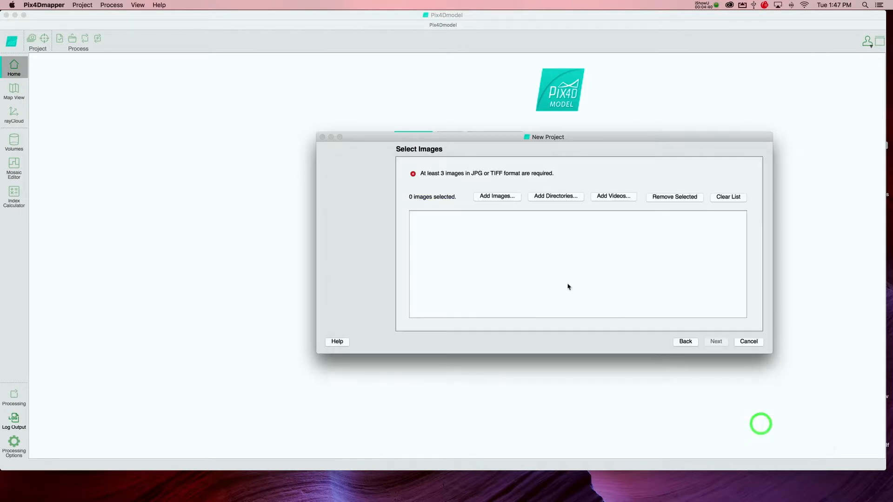
# - Add images DJI_0001.JPG through DJI_0147.JPG from the DiscGolfCourse folder on the Desktop to the project
pyautogui.click(497, 199)
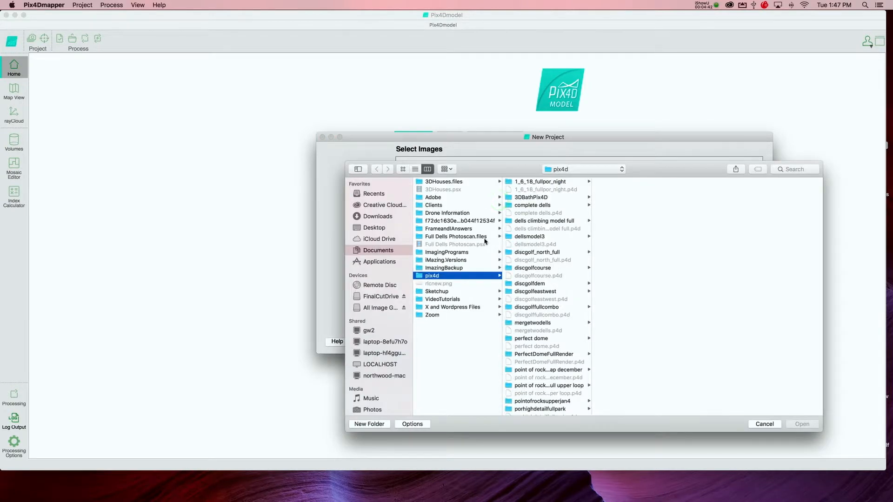
pyautogui.click(368, 228)
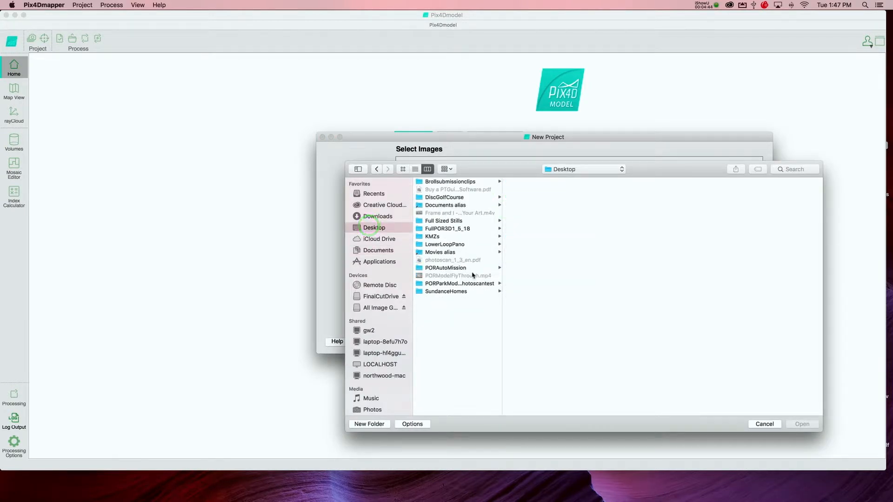
pyautogui.click(456, 197)
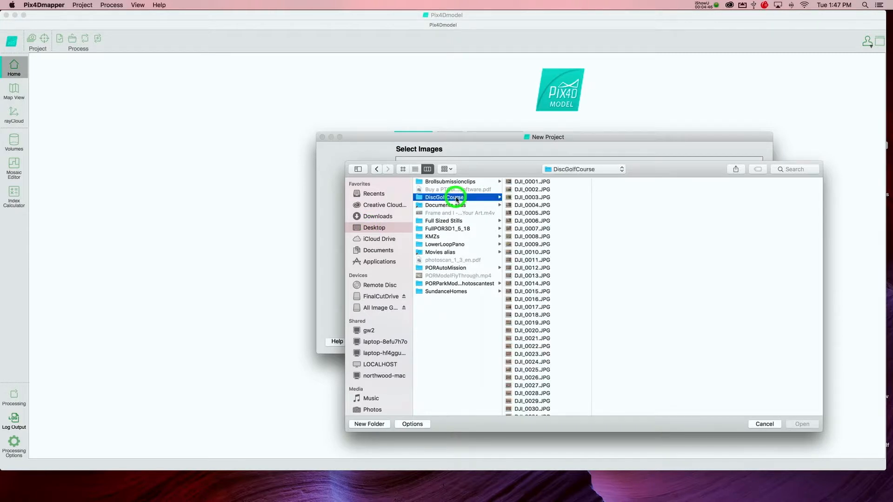
pyautogui.click(546, 183)
pyautogui.scroll(-20, 552, 279)
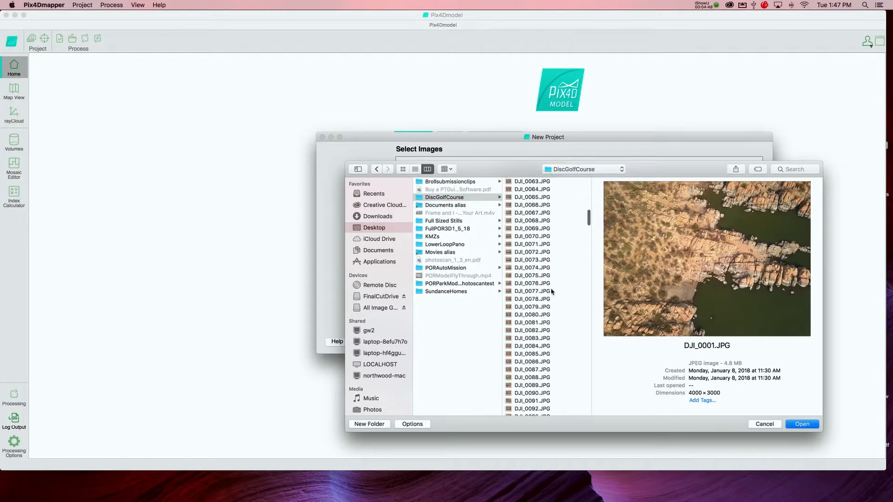
pyautogui.scroll(5, 551, 279)
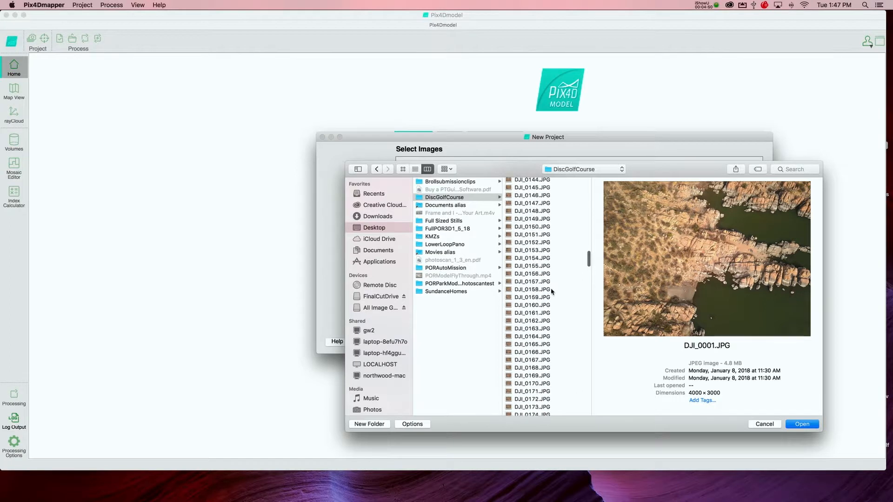
pyautogui.moveTo(532, 182); pyautogui.dragTo(535, 214)
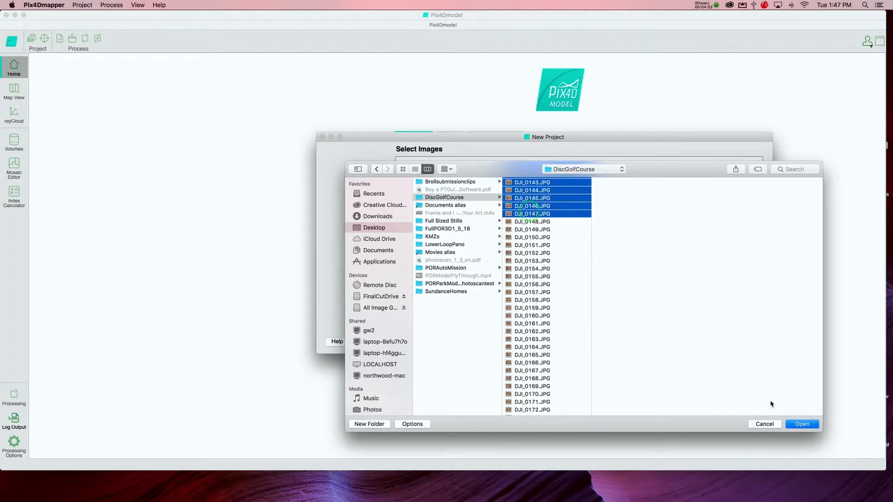
pyautogui.click(804, 424)
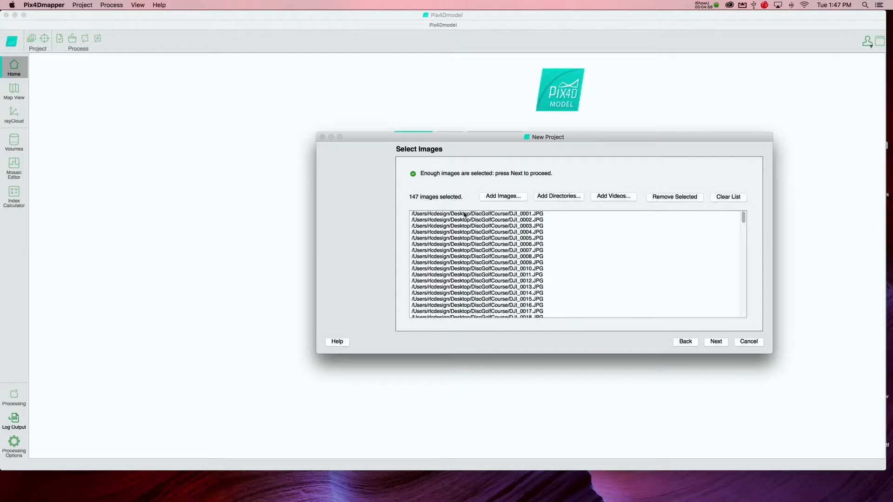
# - Accept the image properties and the auto-detected WGS84 / UTM zone 12N output coordinate system in metres
pyautogui.click(716, 342)
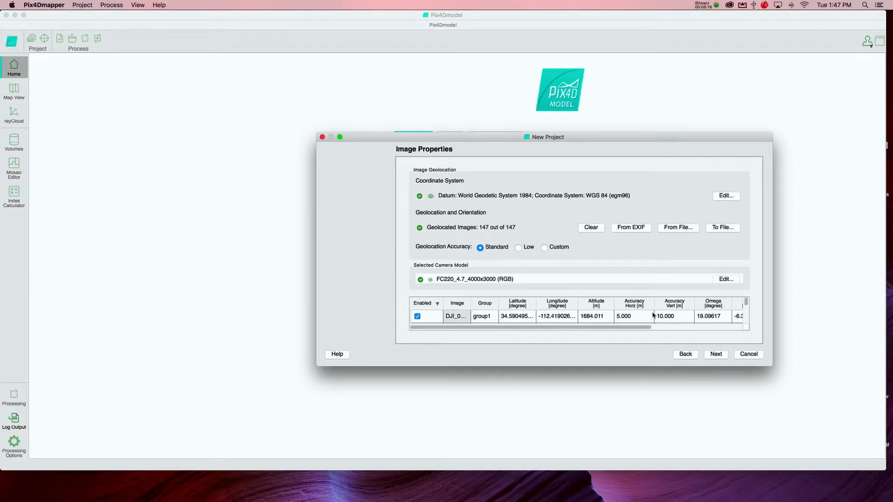
pyautogui.click(715, 355)
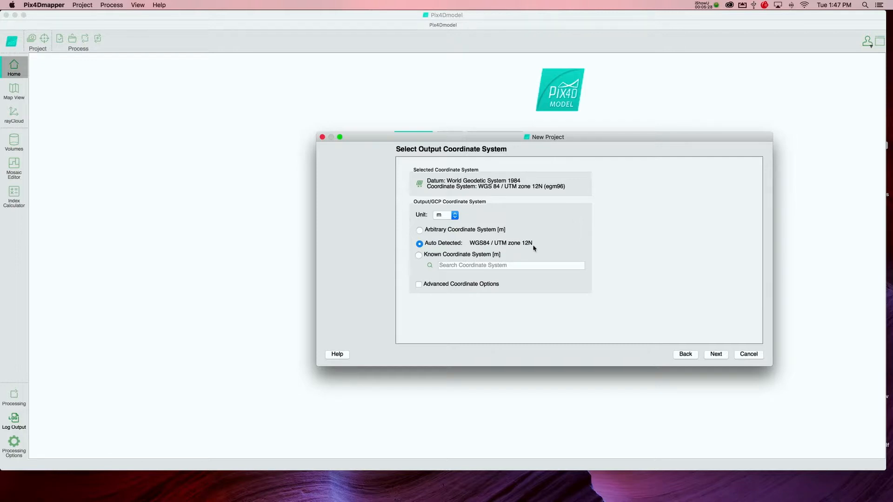
pyautogui.click(716, 355)
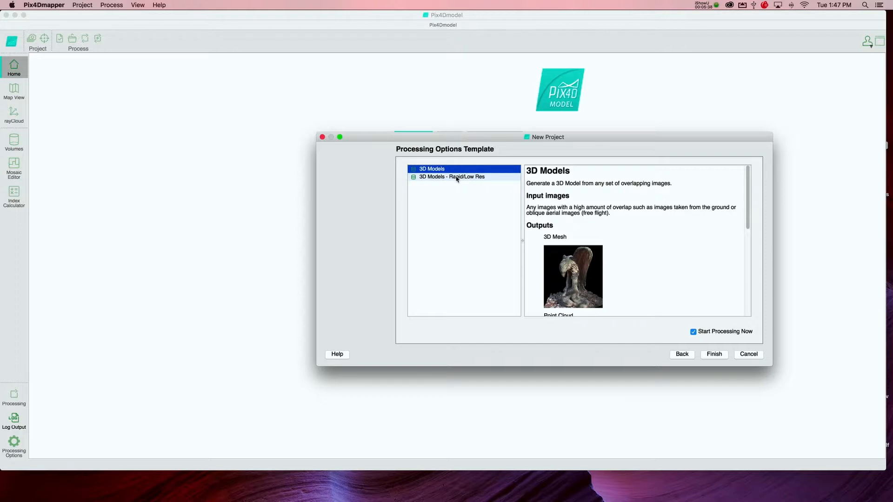
# - Finish the project with the 3D Models - Rapid/Low Res template and without starting processing immediately
pyautogui.click(457, 178)
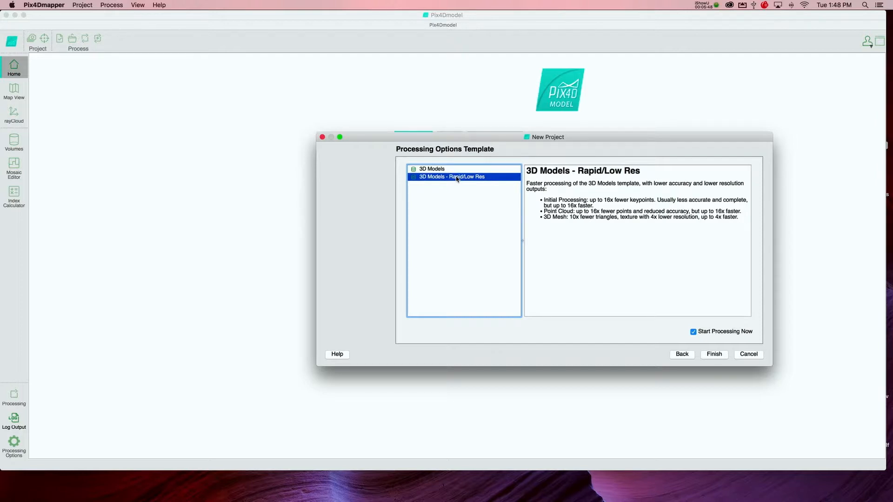
pyautogui.click(694, 332)
pyautogui.click(721, 356)
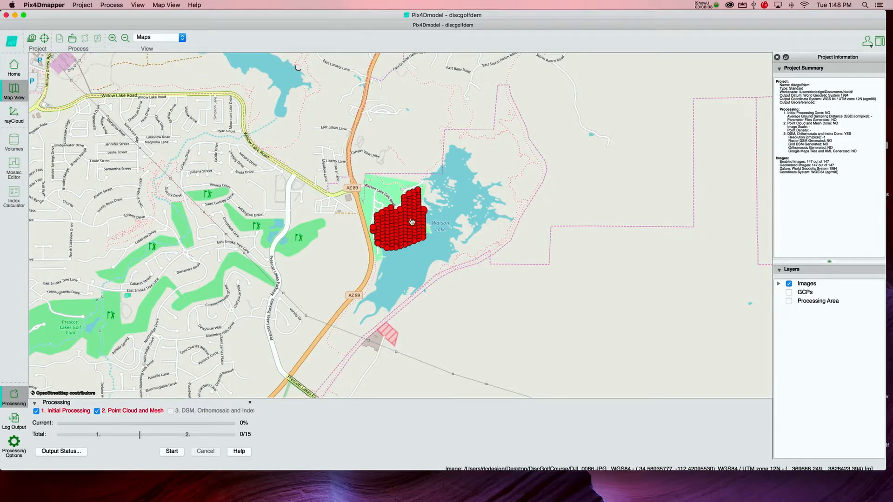
# - Examine the drone flight path and image positions over Watson Lake Park on the map
pyautogui.click(435, 222)
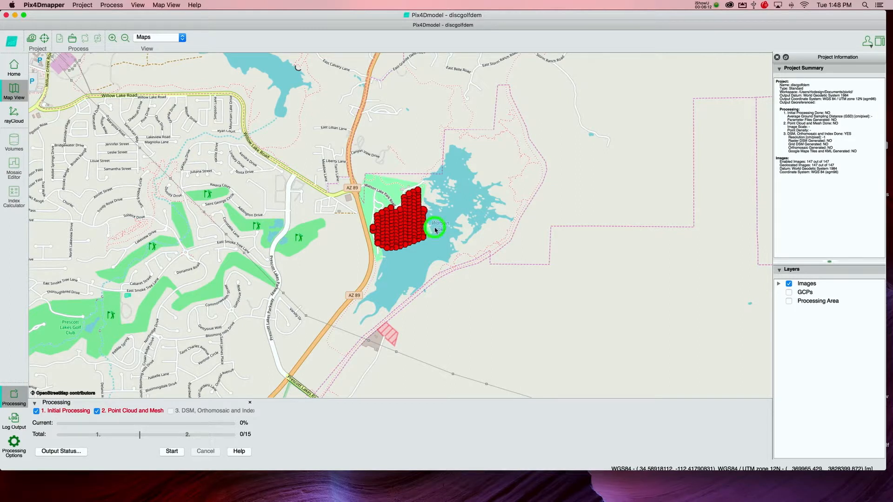
pyautogui.click(112, 38)
pyautogui.click(112, 38)
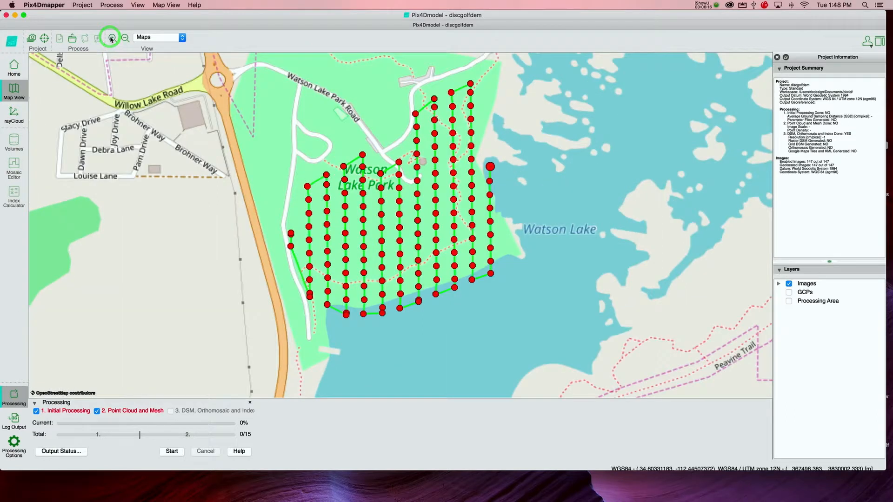
pyautogui.click(247, 131)
pyautogui.moveTo(246, 131); pyautogui.dragTo(266, 144)
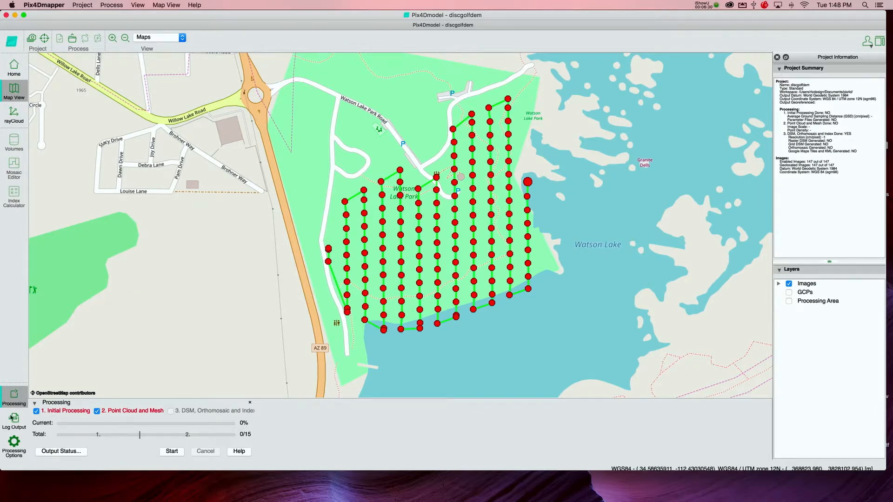
# - Review the processing options for the Initial Processing keypoints image scale and the available point cloud image scale choices
pyautogui.click(14, 454)
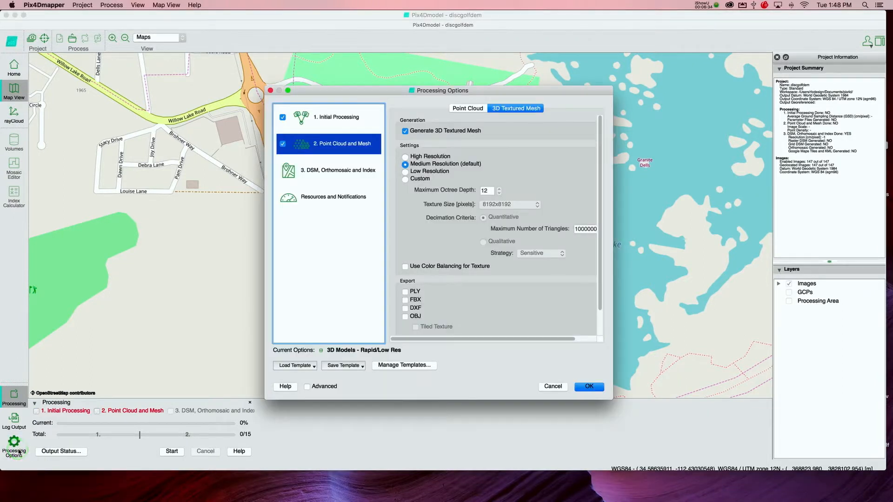
pyautogui.click(331, 117)
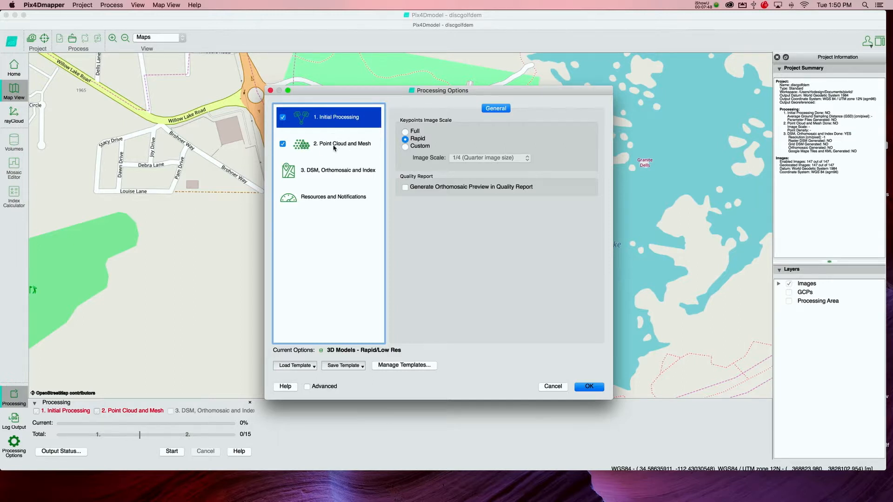
pyautogui.click(334, 147)
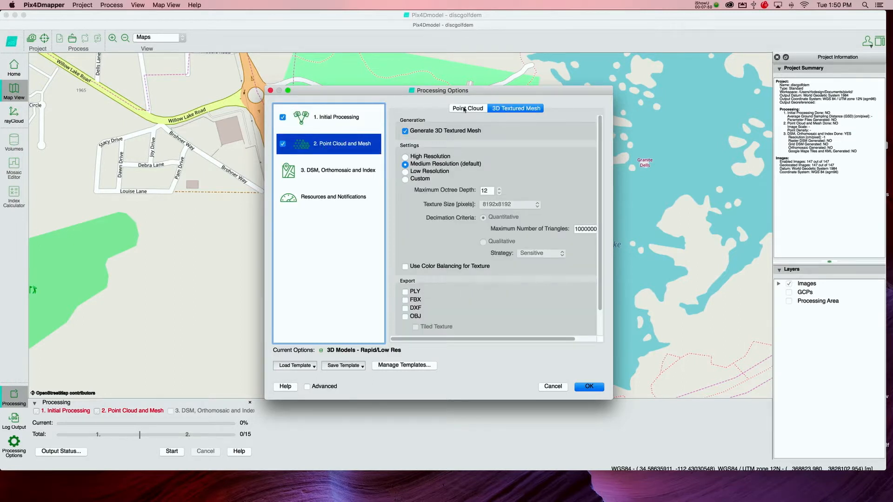
pyautogui.click(464, 109)
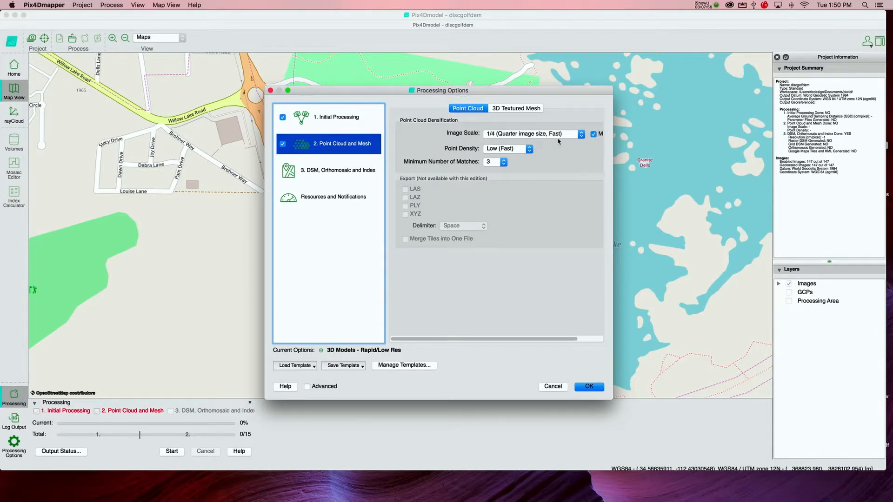
pyautogui.click(581, 135)
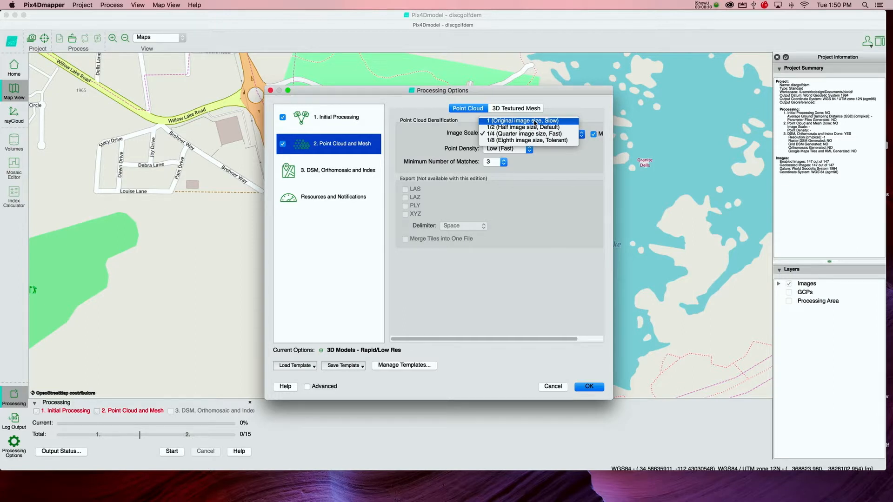
pyautogui.click(554, 176)
# - Review the 3D Textured Mesh and DSM, Orthomosaic and Index settings, and accept the processing options unchanged
pyautogui.click(523, 108)
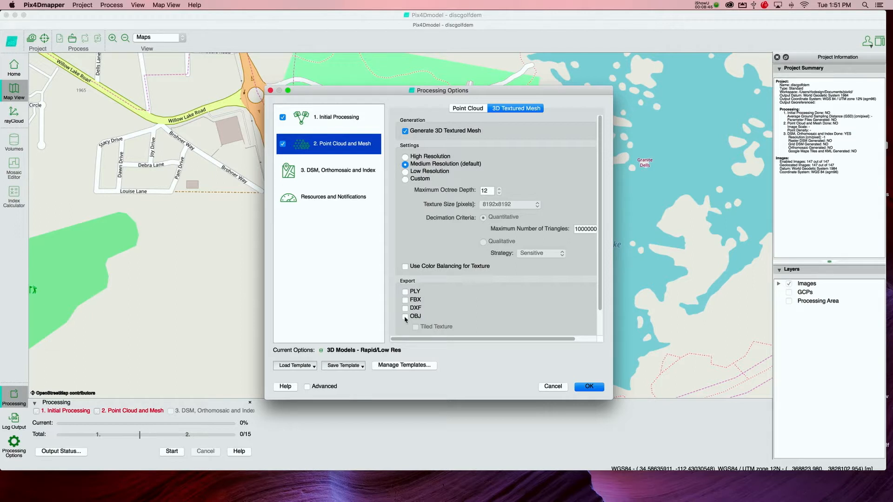
pyautogui.hscroll(2, 399, 309)
pyautogui.click(301, 249)
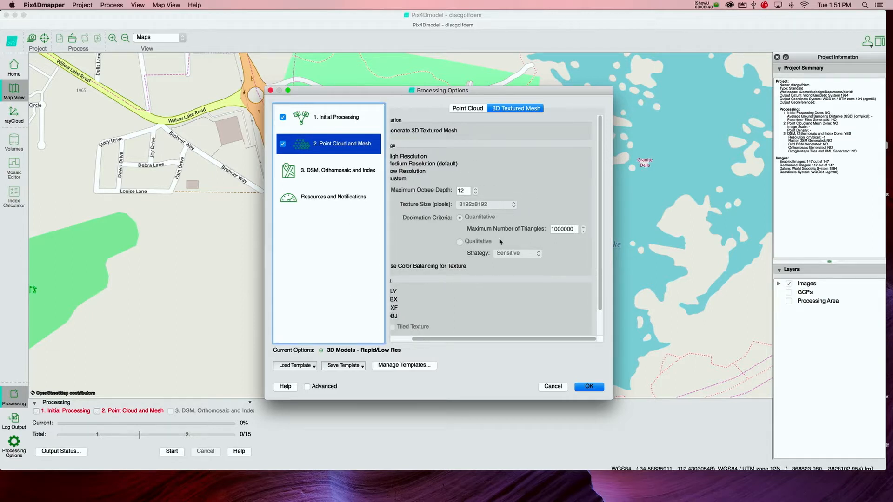
pyautogui.hscroll(-2, 493, 240)
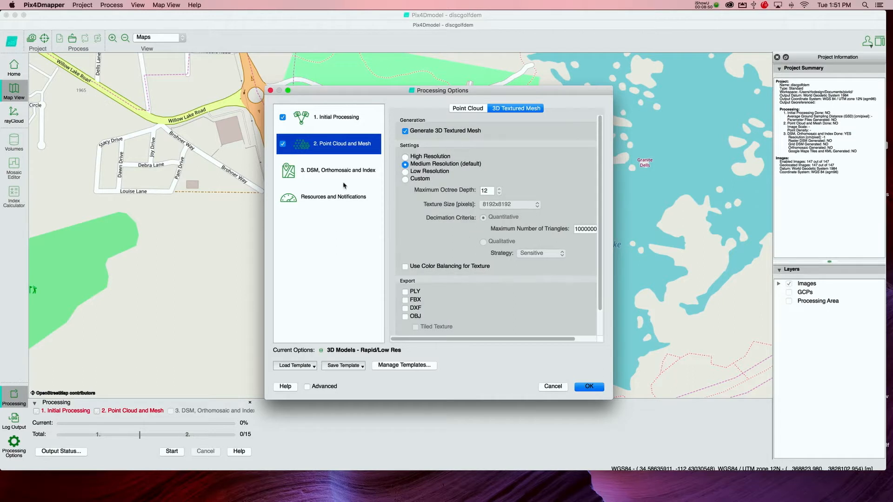
pyautogui.click(316, 171)
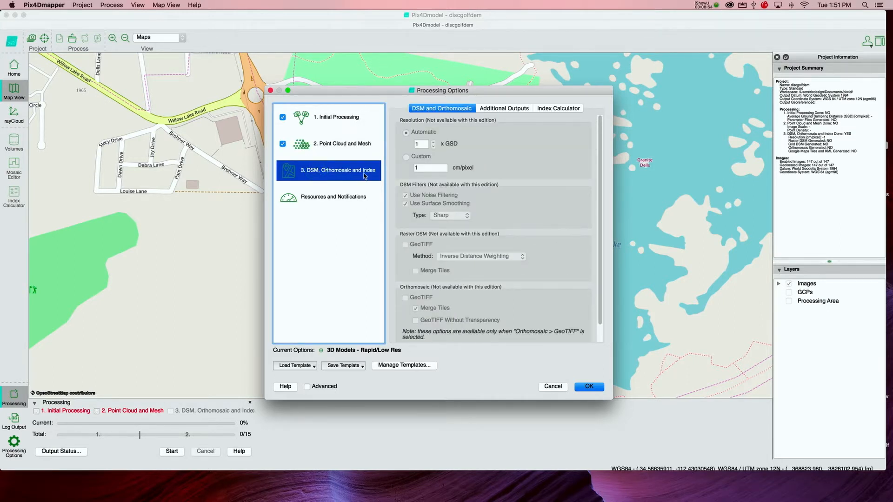
pyautogui.click(336, 148)
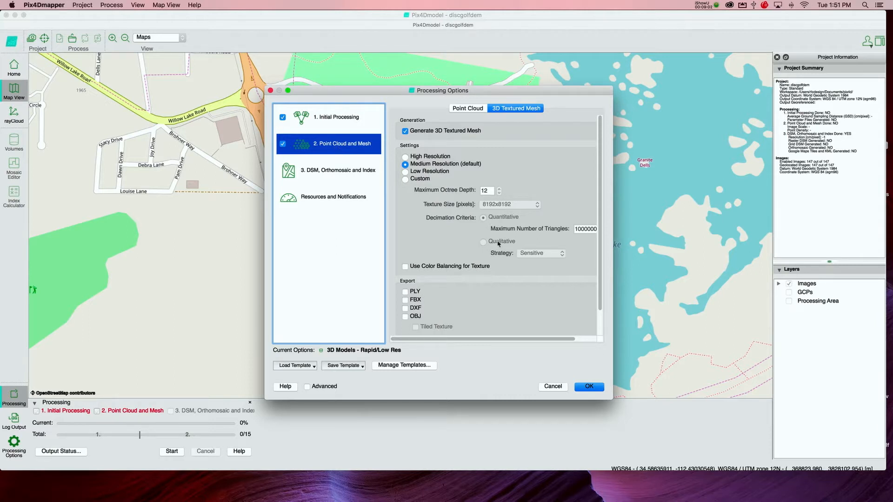
pyautogui.click(587, 386)
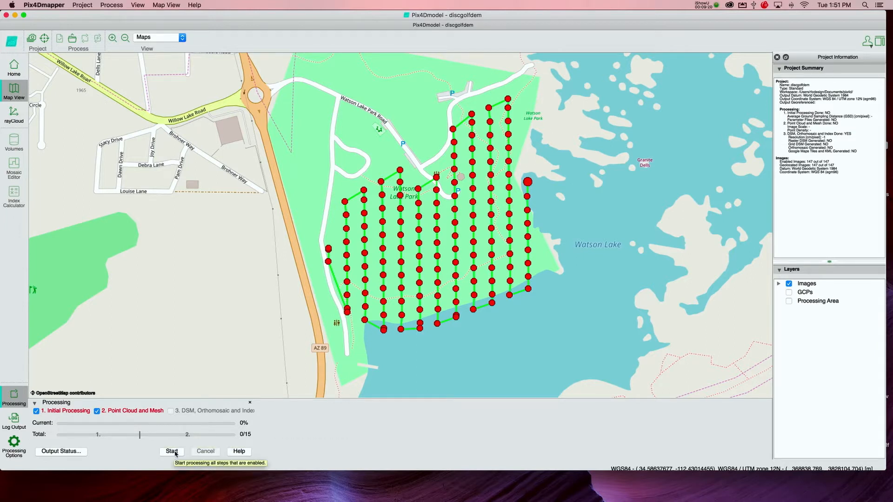
# - Start processing the Initial Processing and Point Cloud and Mesh stages, and cancel the run
pyautogui.click(174, 452)
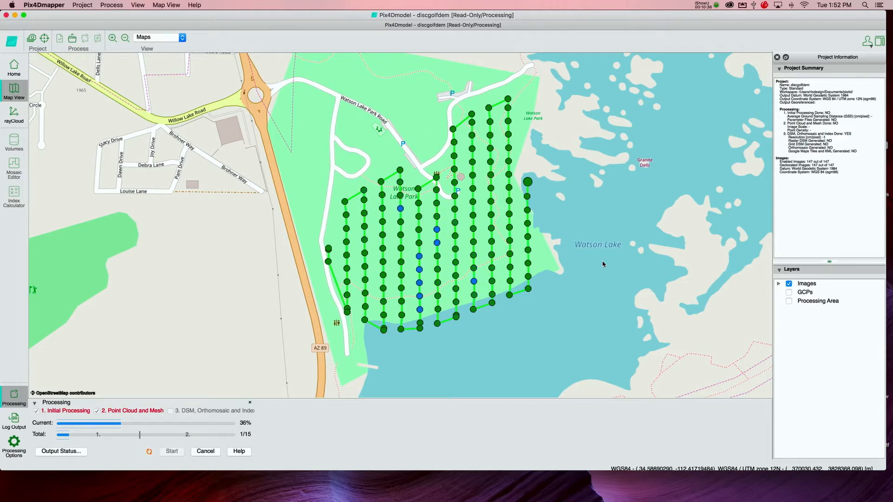
pyautogui.scroll(2, 603, 264)
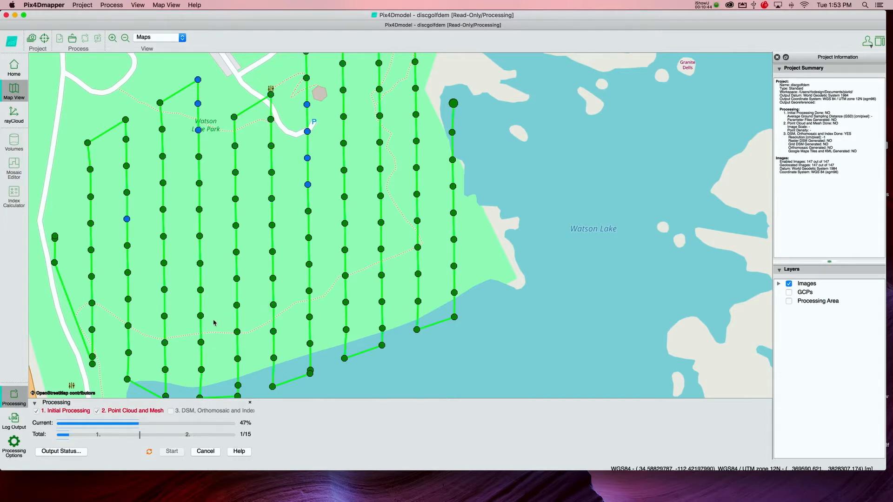
pyautogui.click(203, 455)
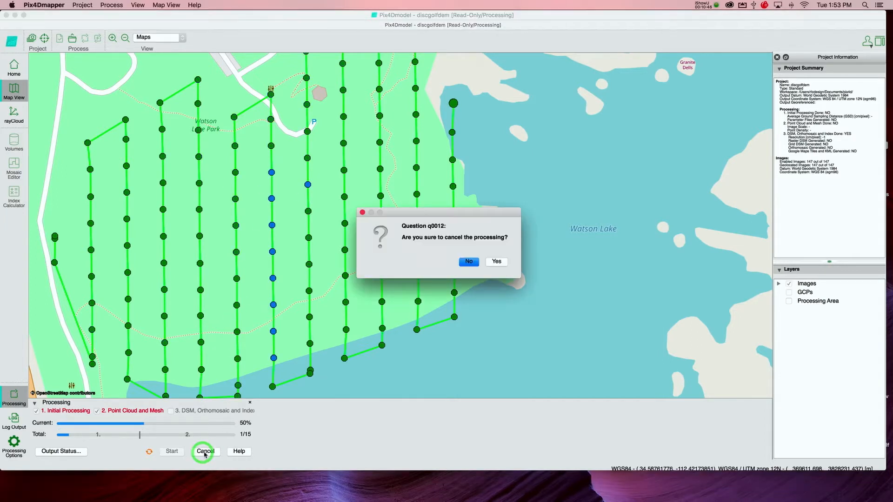
pyautogui.click(495, 262)
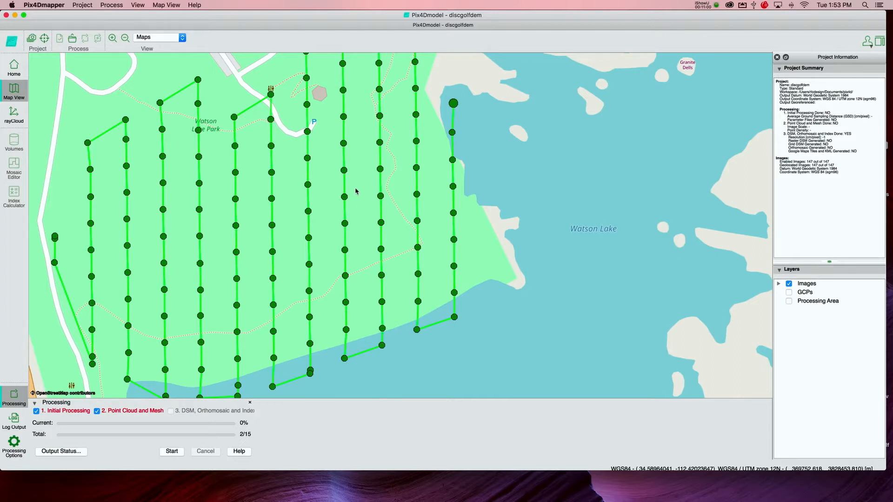
pyautogui.click(86, 6)
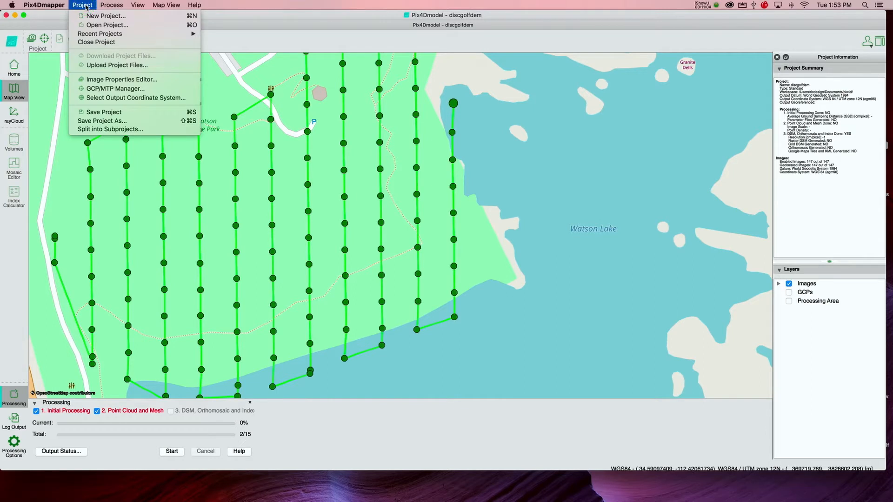
pyautogui.moveTo(106, 36)
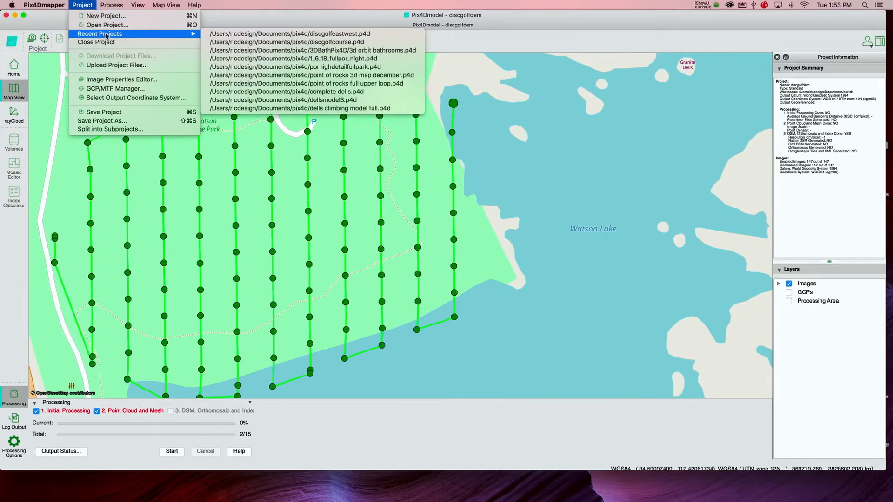
pyautogui.click(108, 25)
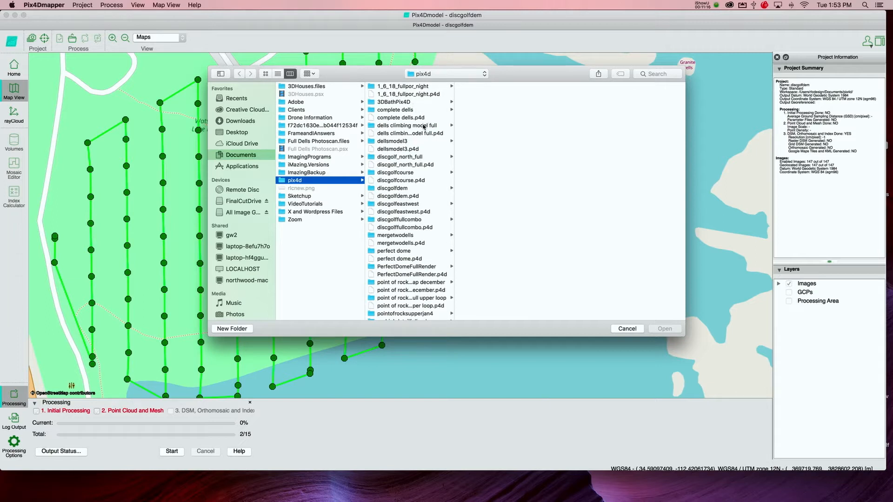
pyautogui.scroll(-5, 423, 152)
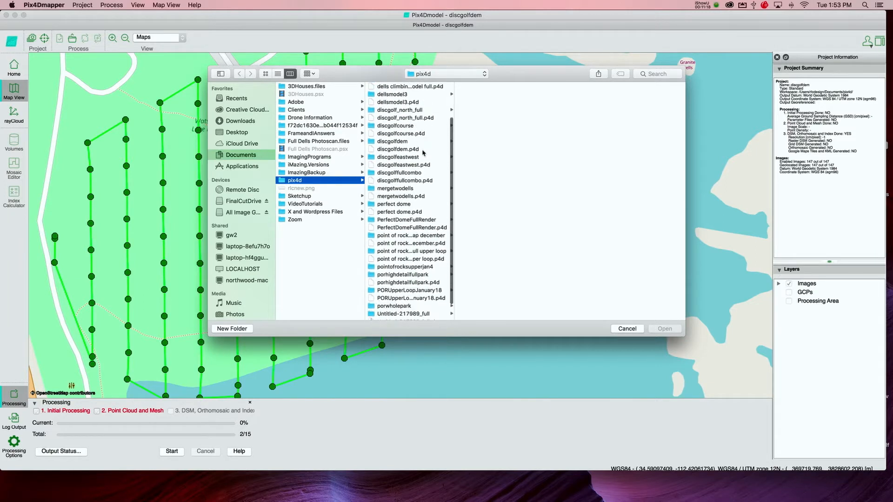
pyautogui.scroll(5, 424, 152)
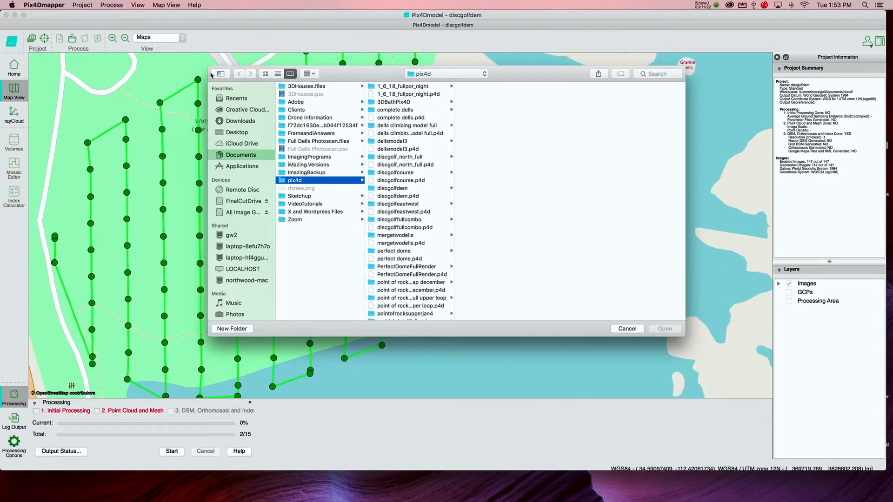
pyautogui.click(638, 328)
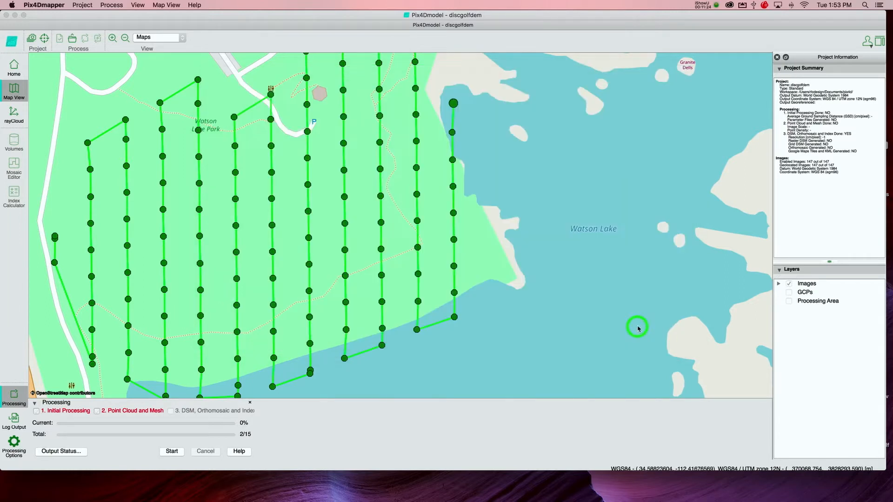
# - Quit Pix4Dmapper, switch to Firefox and open the processed 3D WatsonBath model from the Pix4D cloud projects at pix4d.com
pyautogui.click(43, 4)
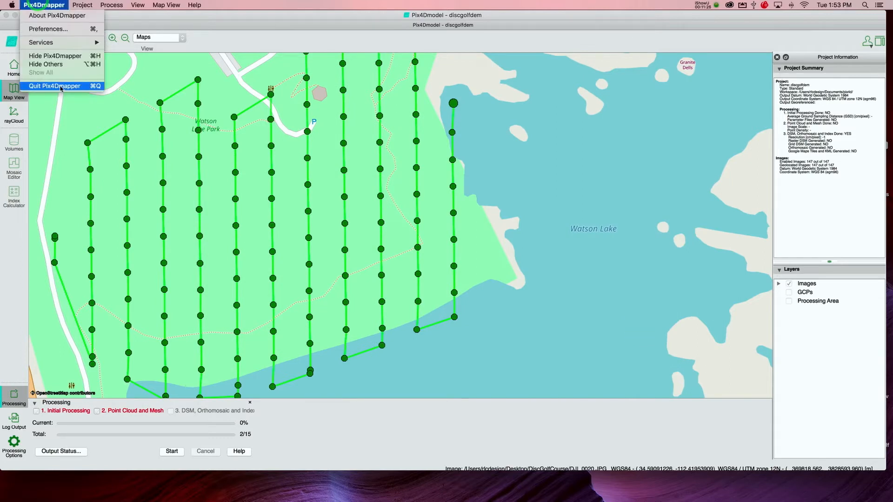
pyautogui.click(59, 86)
pyautogui.click(220, 486)
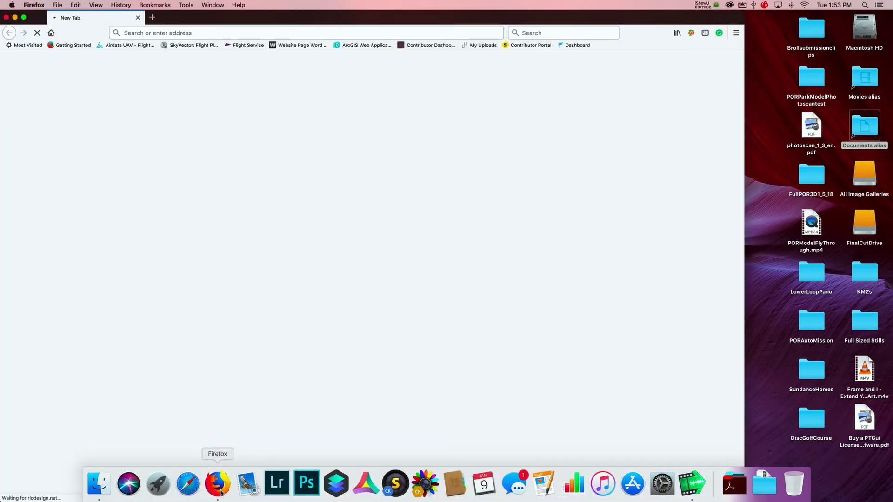
pyautogui.click(224, 32)
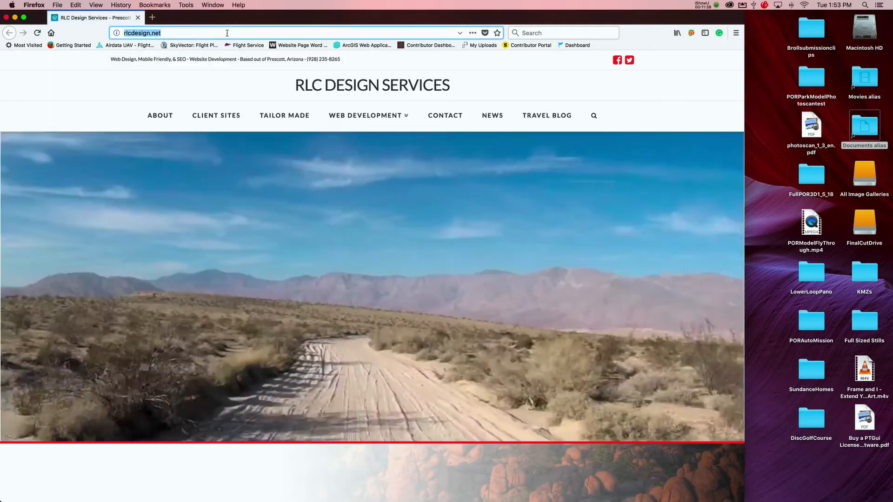
pyautogui.write('pix')
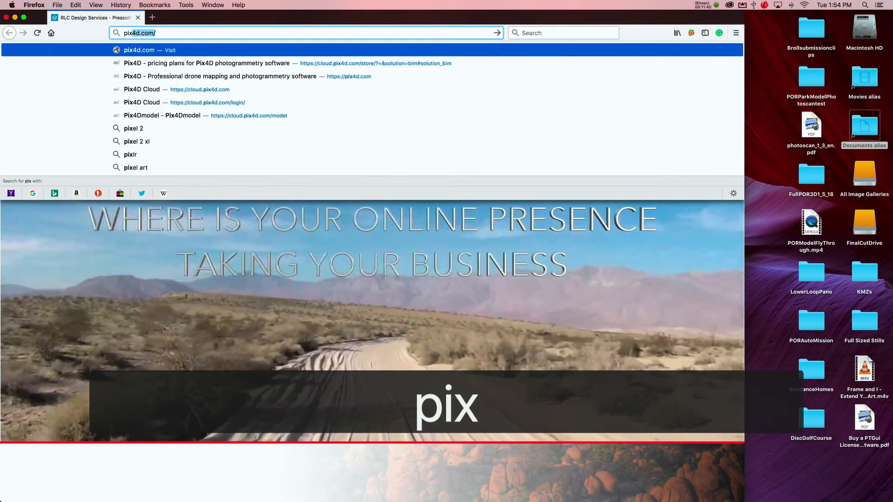
pyautogui.press('Return')
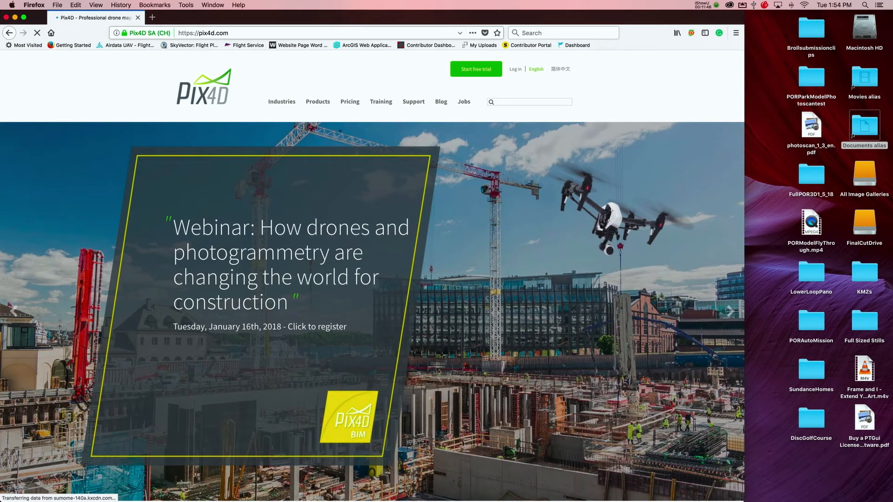
pyautogui.click(516, 70)
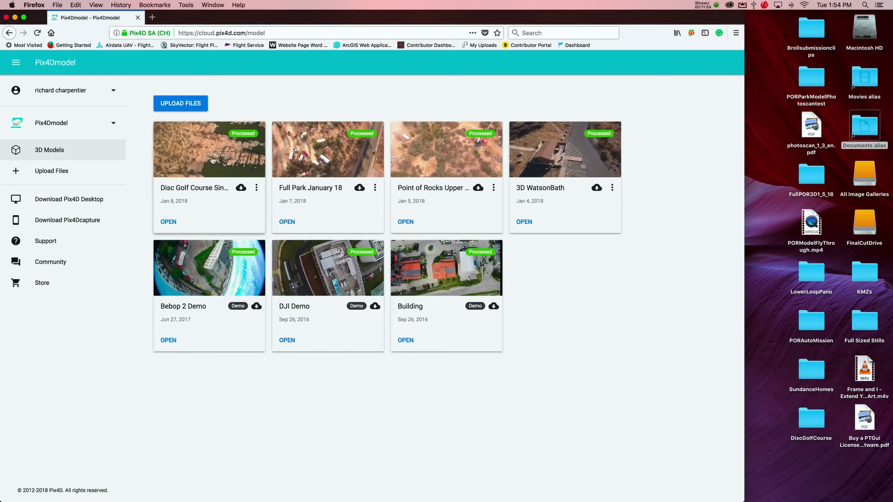
pyautogui.click(563, 155)
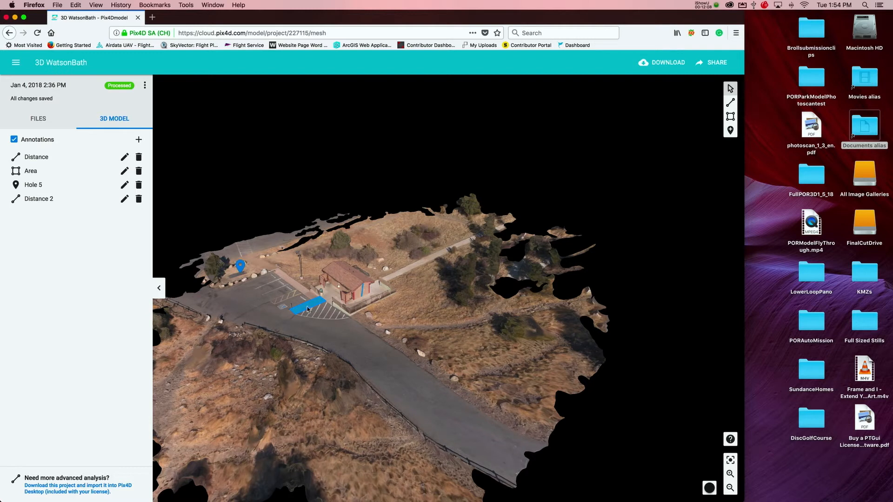
# - Examine the 3D WatsonBath mesh from all sides, including the restroom building, light pole, footpath and parking lot
pyautogui.moveTo(310, 330); pyautogui.dragTo(398, 353)
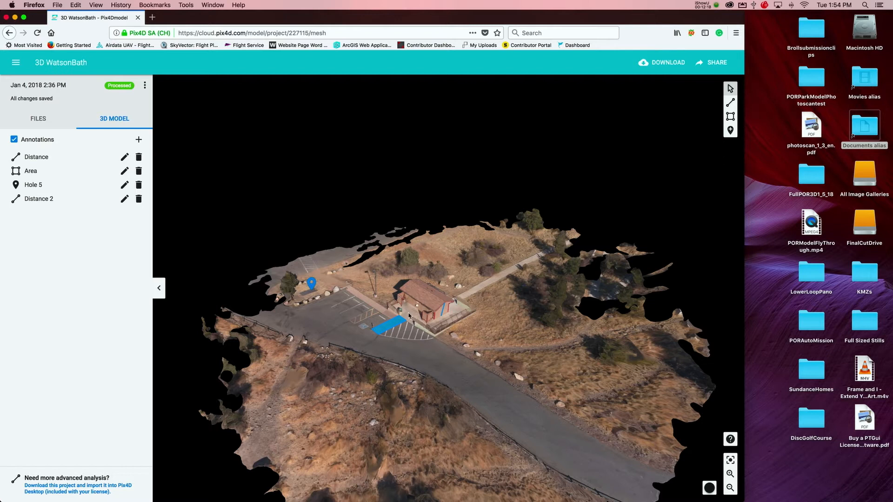
pyautogui.scroll(3, 411, 330)
pyautogui.moveTo(416, 361); pyautogui.dragTo(508, 339)
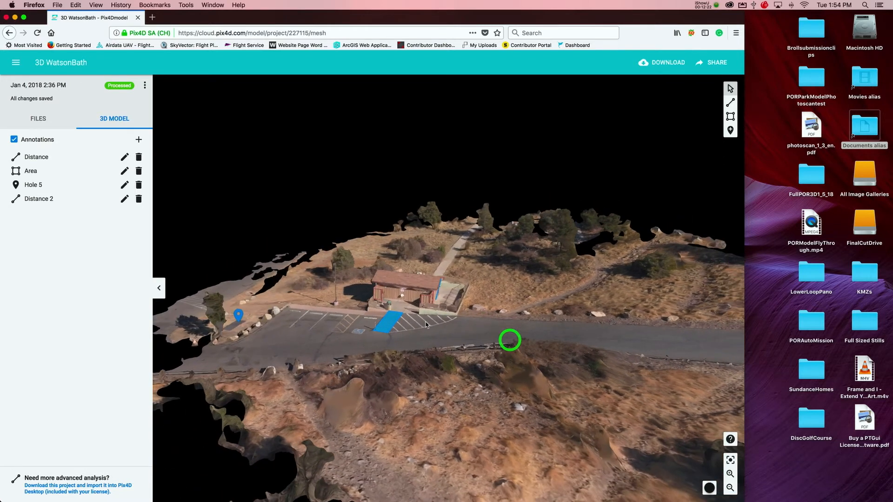
pyautogui.scroll(5, 509, 339)
pyautogui.moveTo(421, 323); pyautogui.dragTo(325, 365)
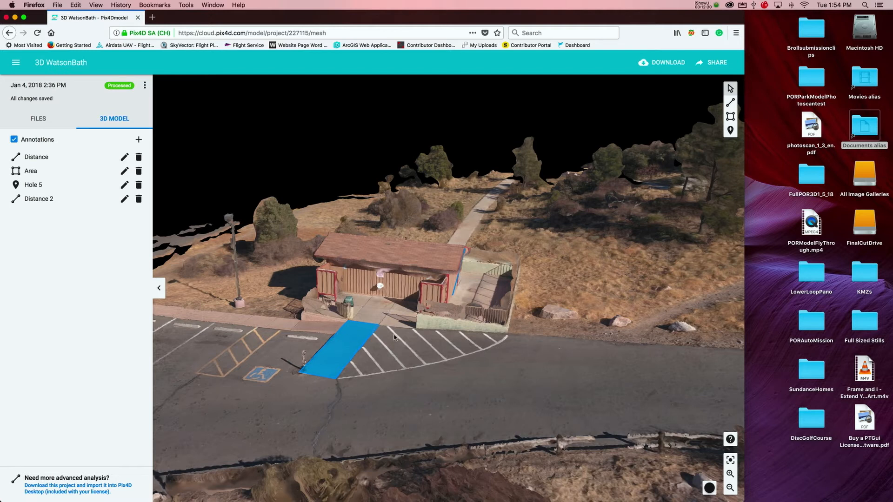
pyautogui.moveTo(537, 300); pyautogui.dragTo(485, 303)
pyautogui.moveTo(508, 285); pyautogui.dragTo(375, 288)
pyautogui.moveTo(587, 313); pyautogui.dragTo(407, 324)
pyautogui.moveTo(486, 273); pyautogui.dragTo(331, 263)
pyautogui.moveTo(560, 283); pyautogui.dragTo(430, 327)
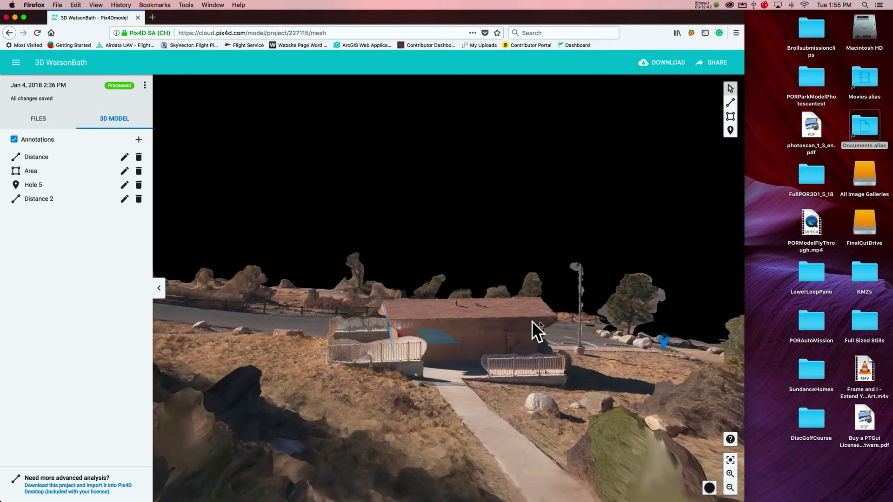
pyautogui.moveTo(617, 332); pyautogui.dragTo(522, 365)
pyautogui.scroll(8, 535, 376)
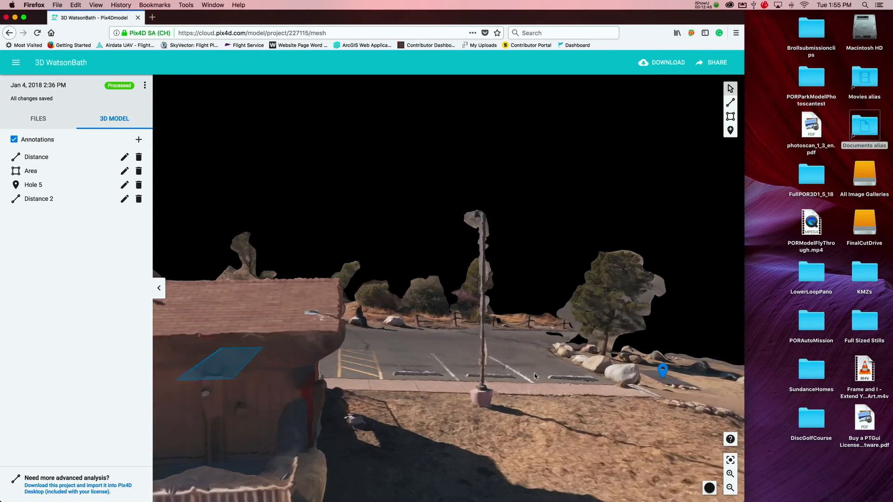
pyautogui.scroll(-2, 535, 376)
pyautogui.moveTo(553, 377); pyautogui.dragTo(239, 357)
pyautogui.moveTo(418, 347); pyautogui.dragTo(391, 384)
pyautogui.moveTo(549, 401); pyautogui.dragTo(426, 411)
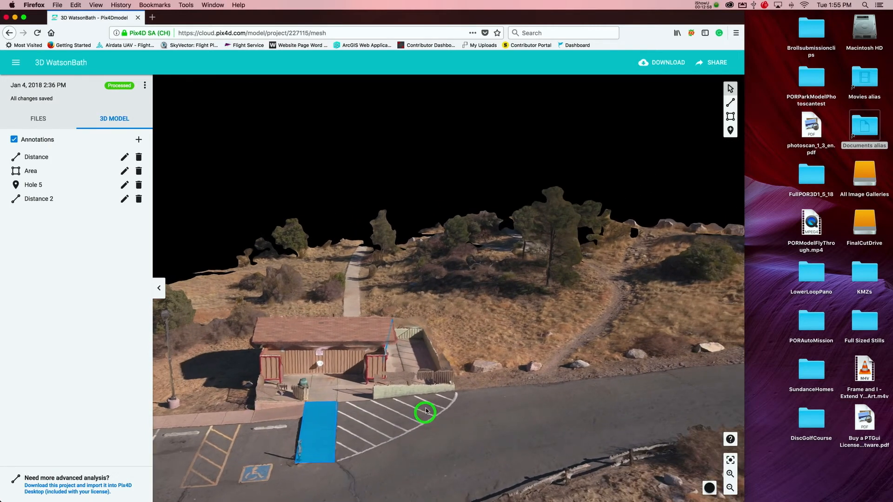
# - Inspect the Distance annotation along the blue parking area, and examine the restroom and parking lot from above
pyautogui.click(50, 162)
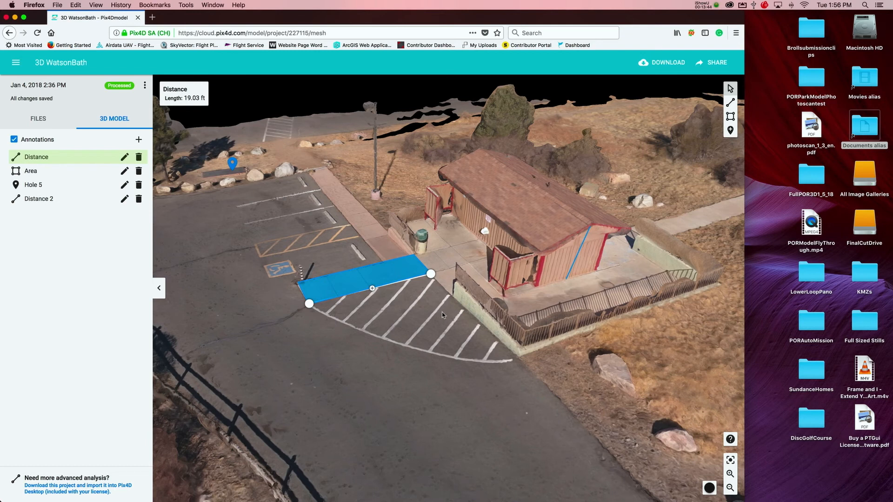
pyautogui.moveTo(409, 314)
pyautogui.mouseDown()
pyautogui.moveTo(429, 322)
pyautogui.moveTo(555, 313)
pyautogui.mouseUp()
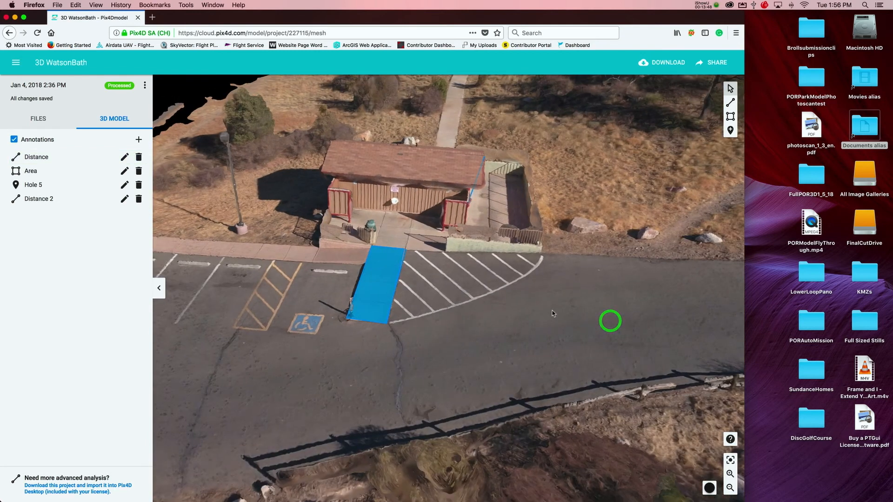
pyautogui.moveTo(463, 299); pyautogui.dragTo(441, 349)
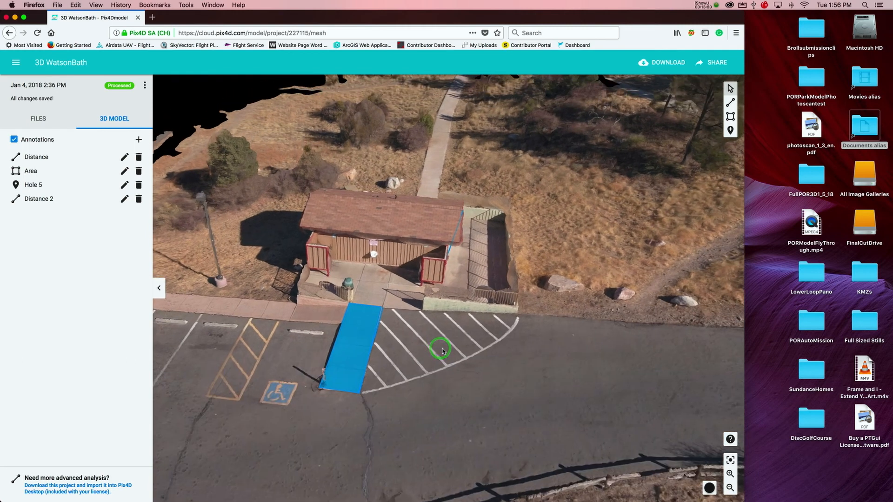
pyautogui.moveTo(291, 275); pyautogui.dragTo(339, 285)
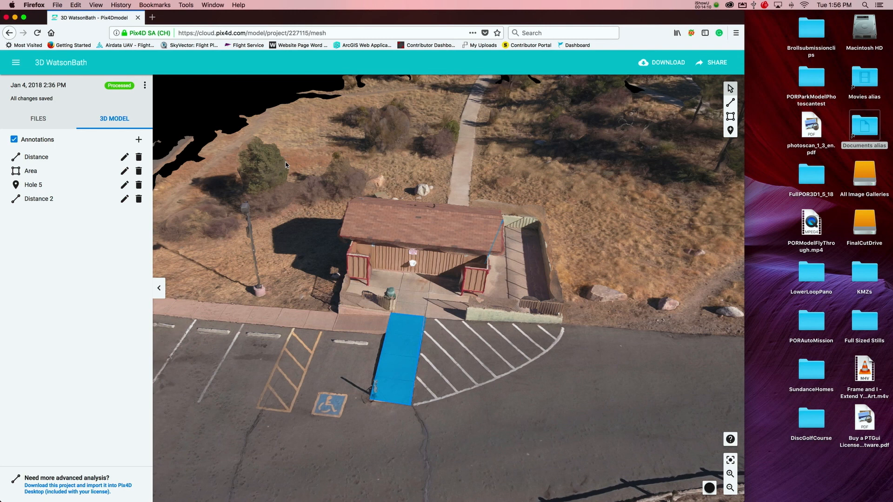
pyautogui.click(699, 4)
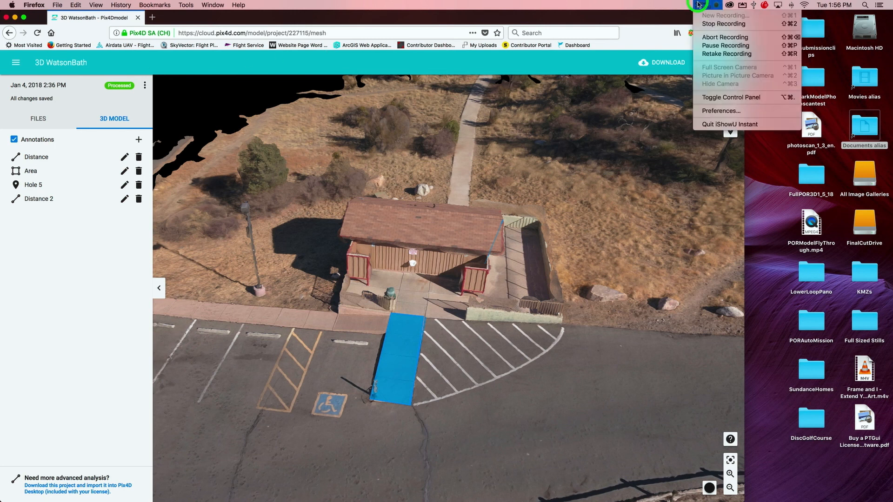